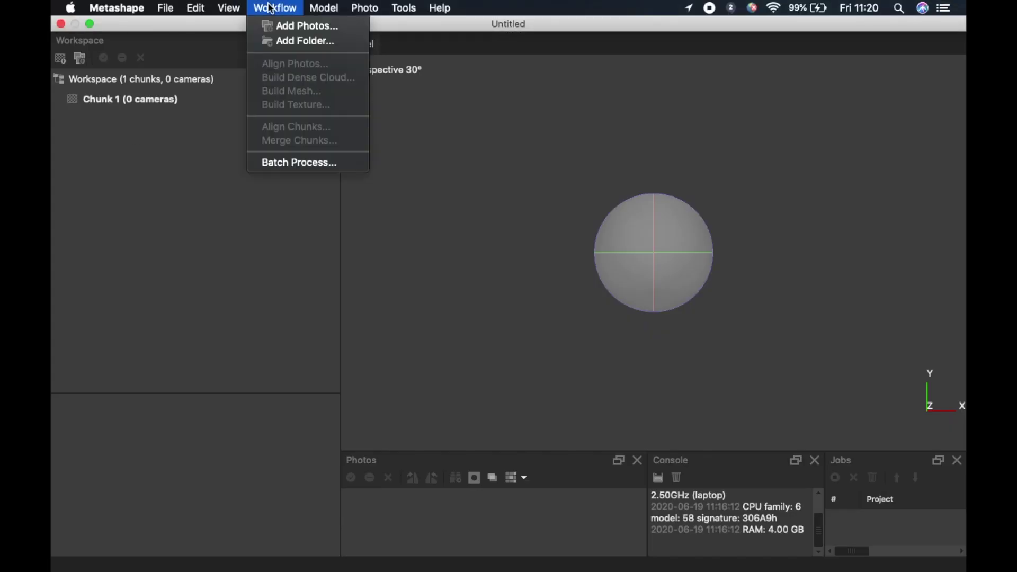
Add all 65 images from the Cherub folder to Chunk 1, allowing Documents access
left_click(287, 26)
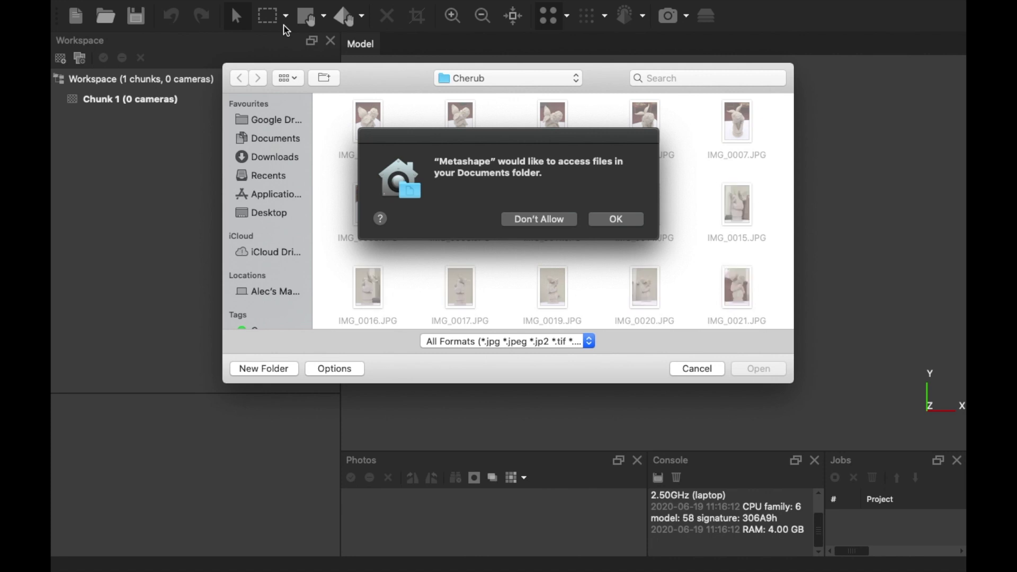
left_click(612, 221)
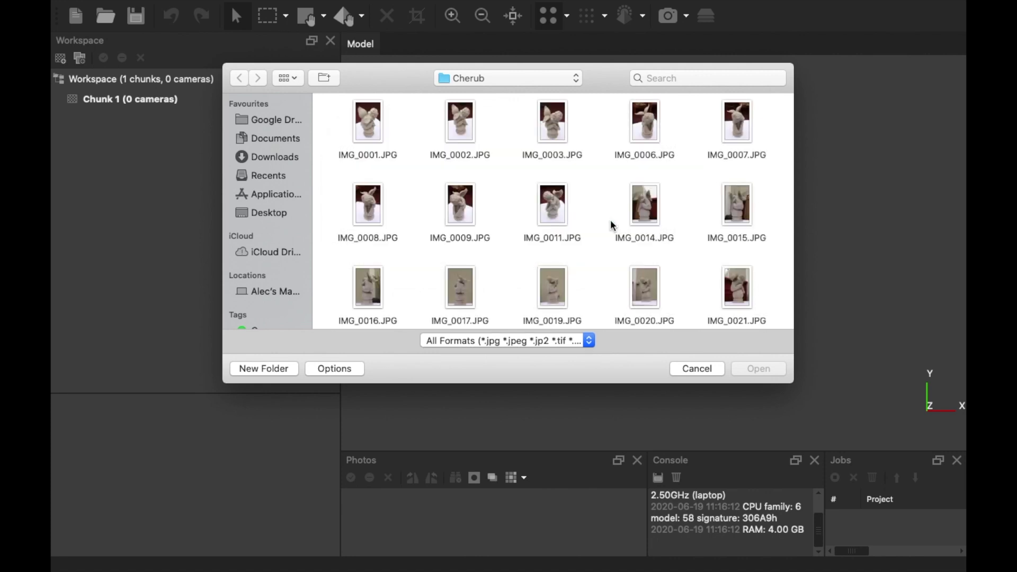
scroll(612, 225, "down", 10)
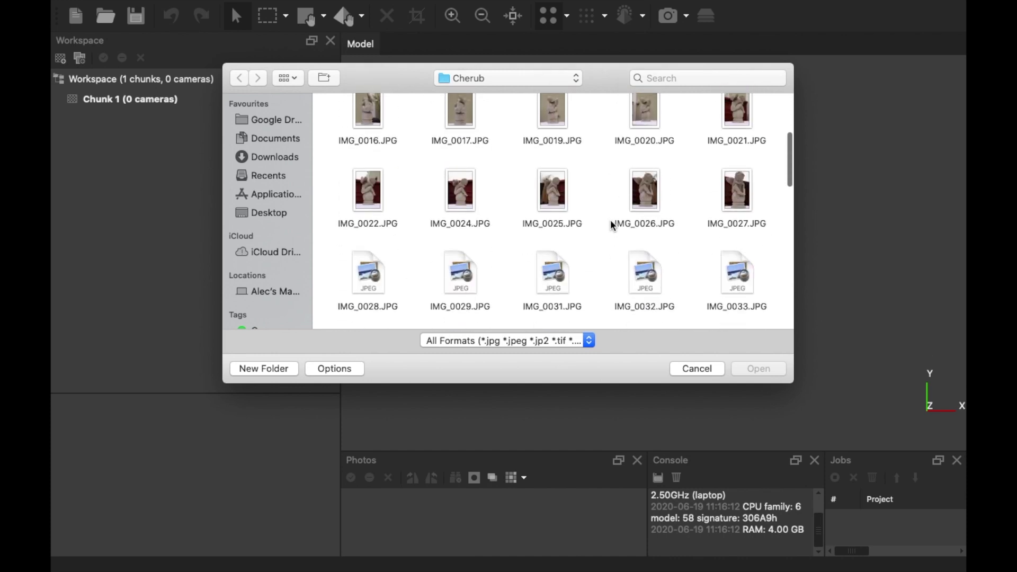
scroll(612, 225, "down", 8)
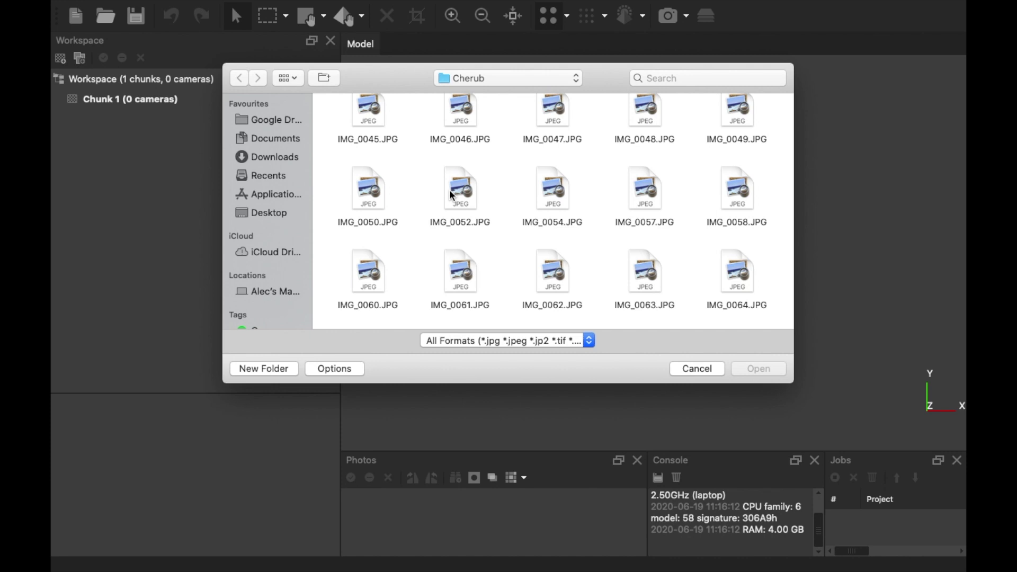
scroll(451, 195, "up", 10)
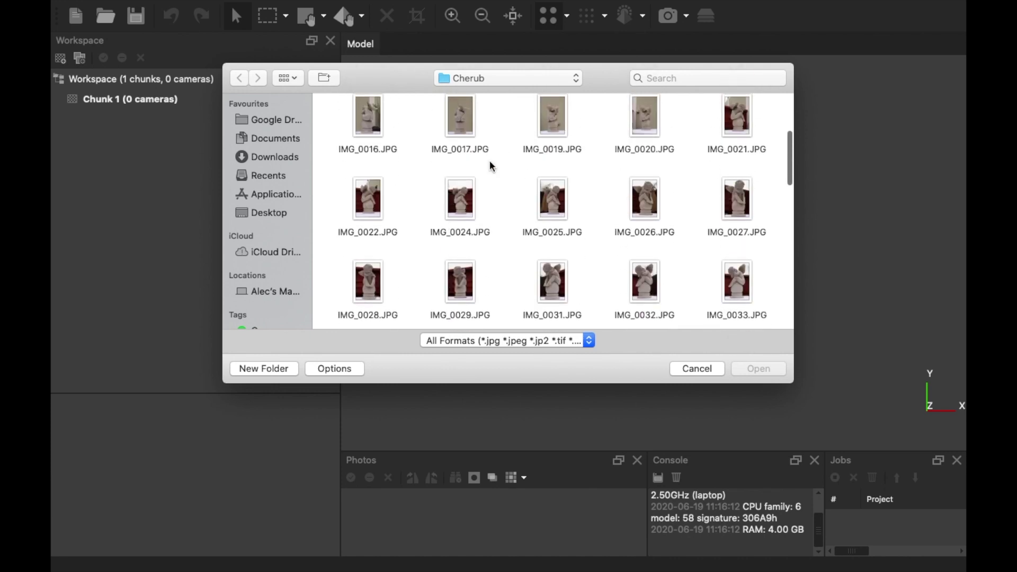
left_click(577, 80)
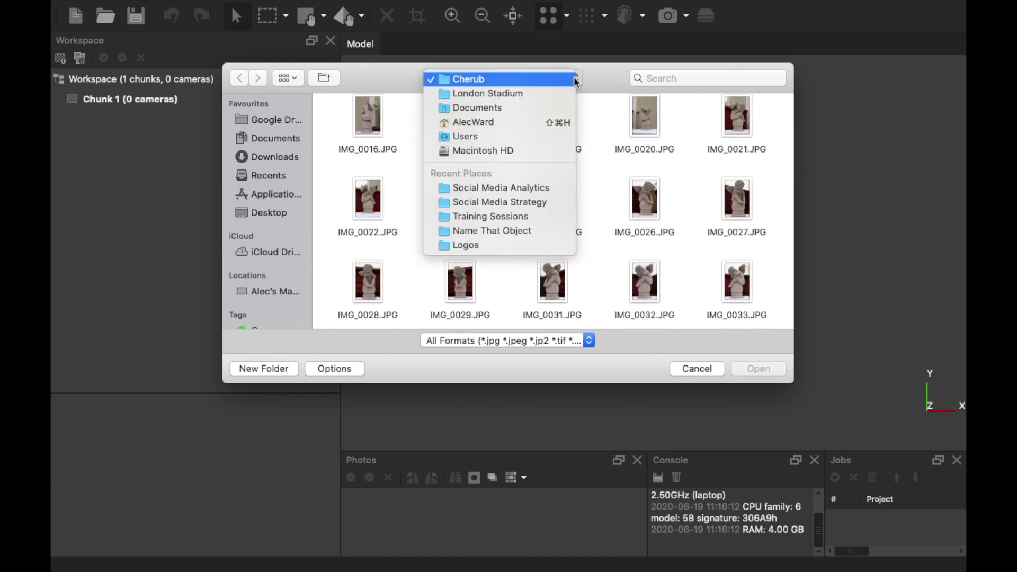
left_click(533, 80)
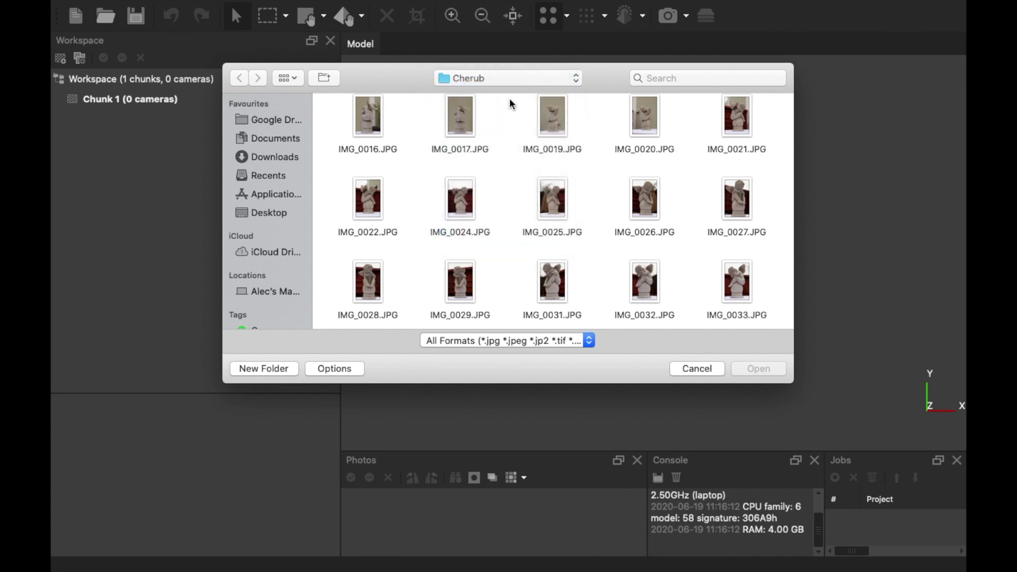
scroll(422, 202, "up", 5)
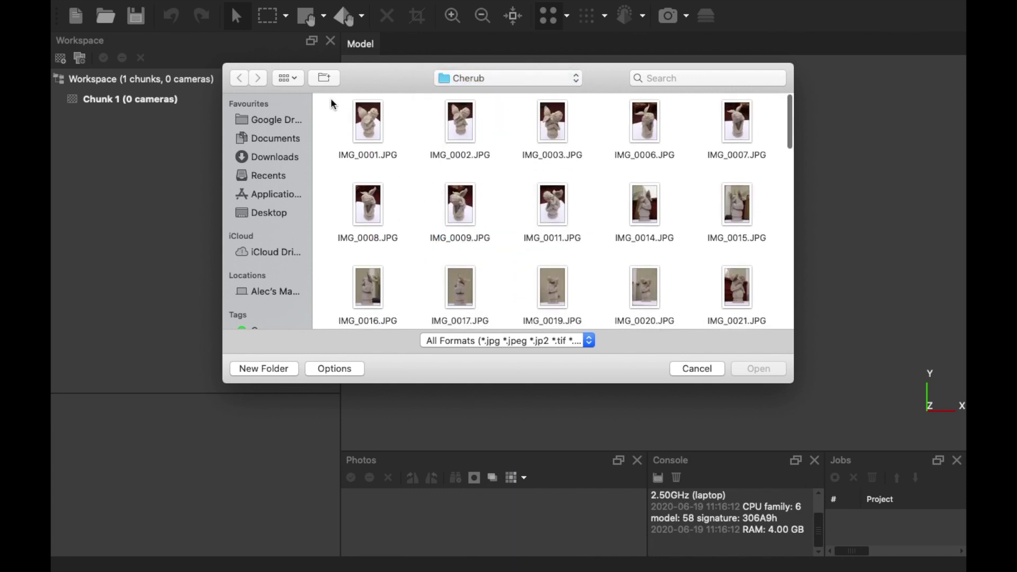
left_click_drag(332, 103, 775, 356)
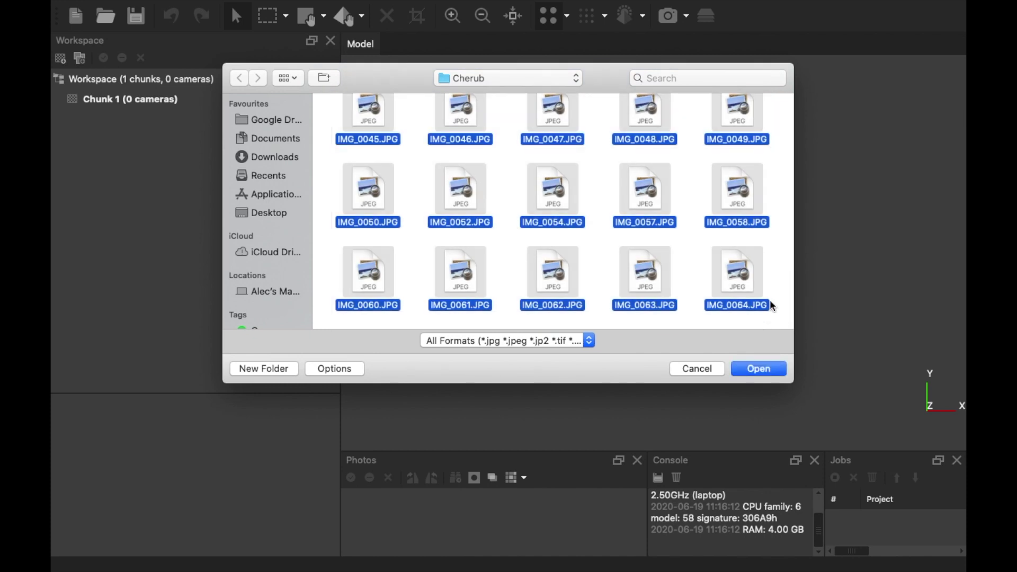
left_click(761, 370)
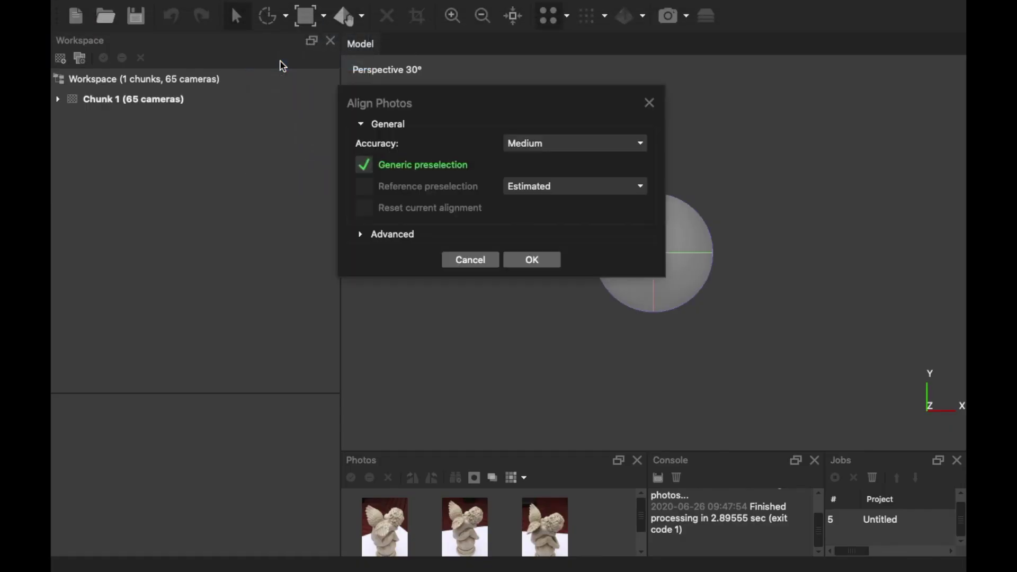
Align the photos at Medium accuracy with Generic preselection enabled
left_click(511, 145)
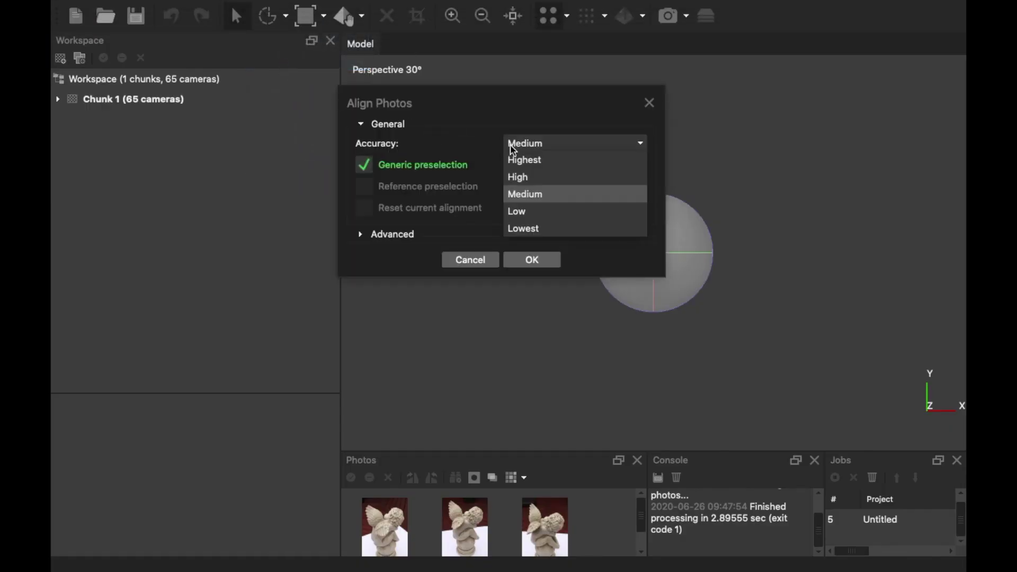
left_click(518, 195)
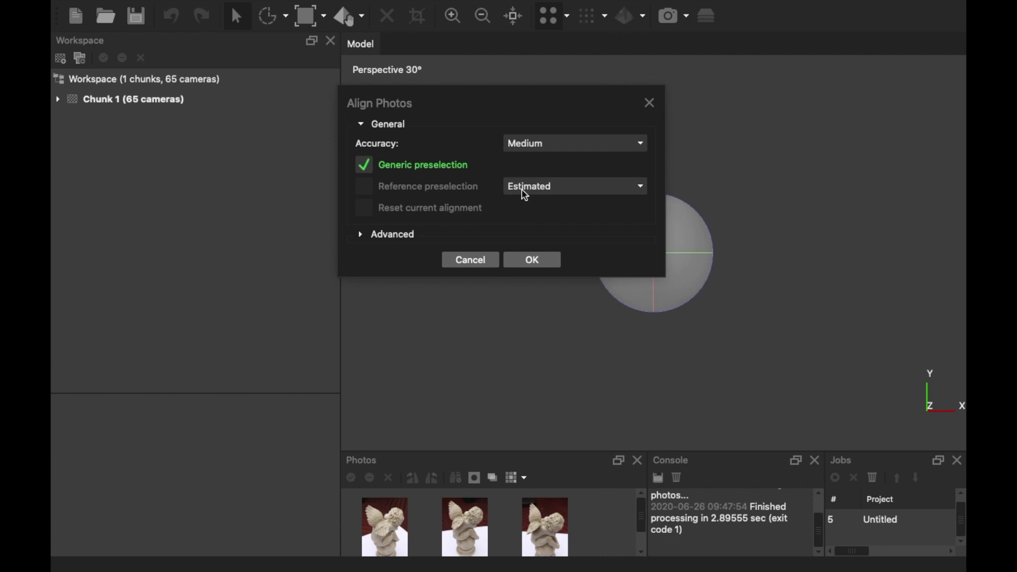
left_click(516, 258)
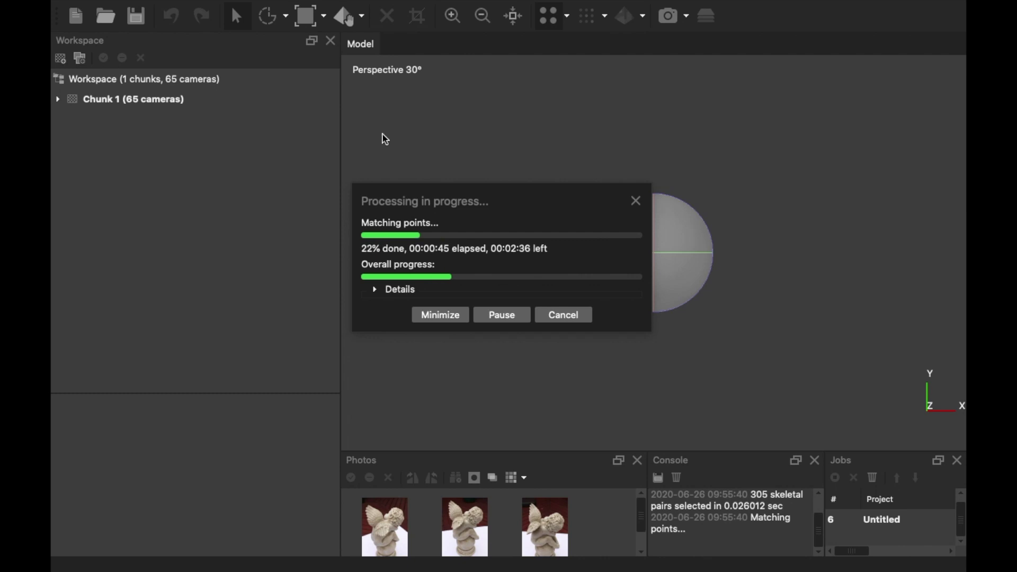
Zoom and orbit to inspect the cherub's 54,226-point sparse cloud
mouse_move(212, 5)
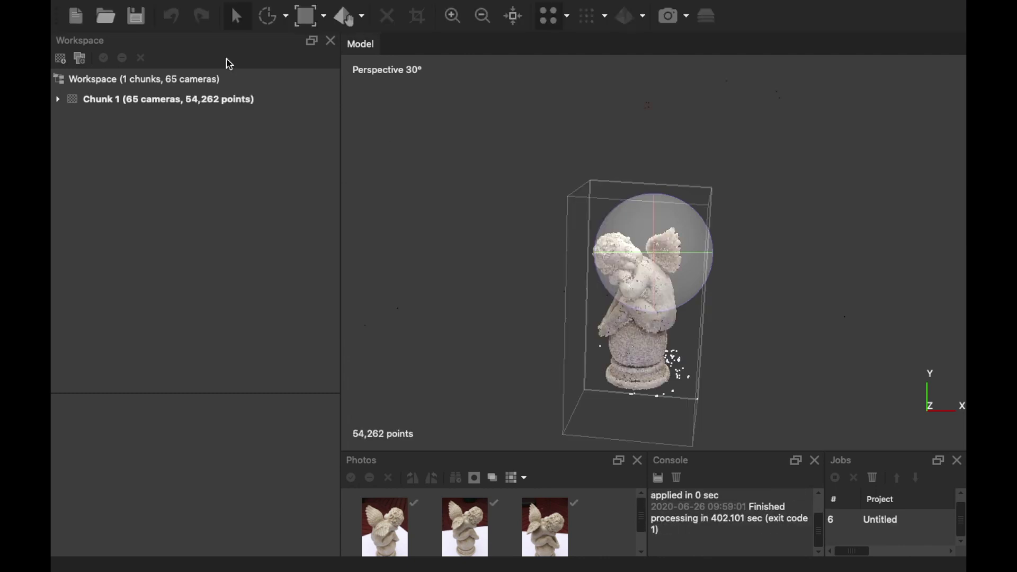
scroll(588, 265, "up", 10)
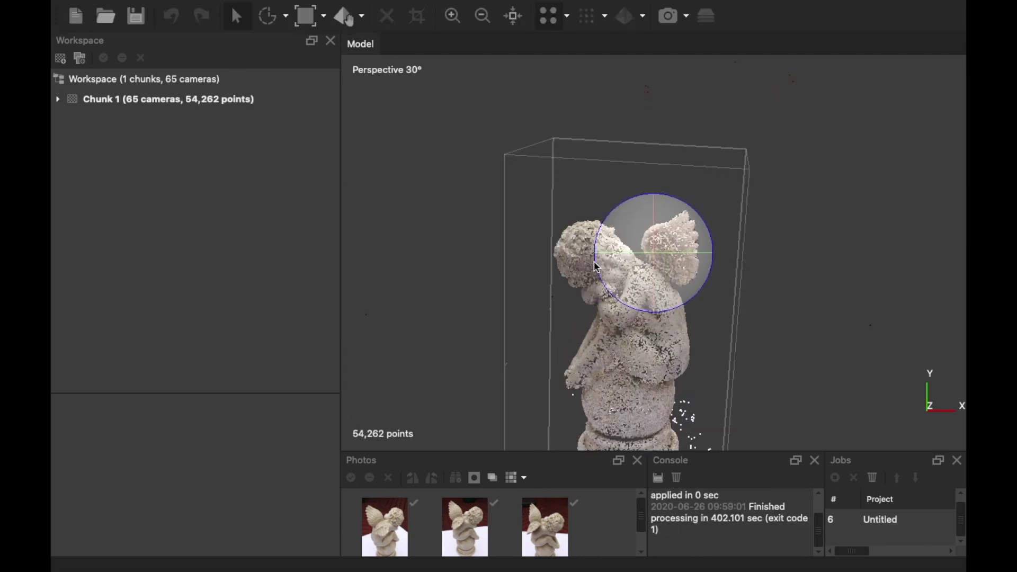
left_click_drag(593, 276, 659, 262)
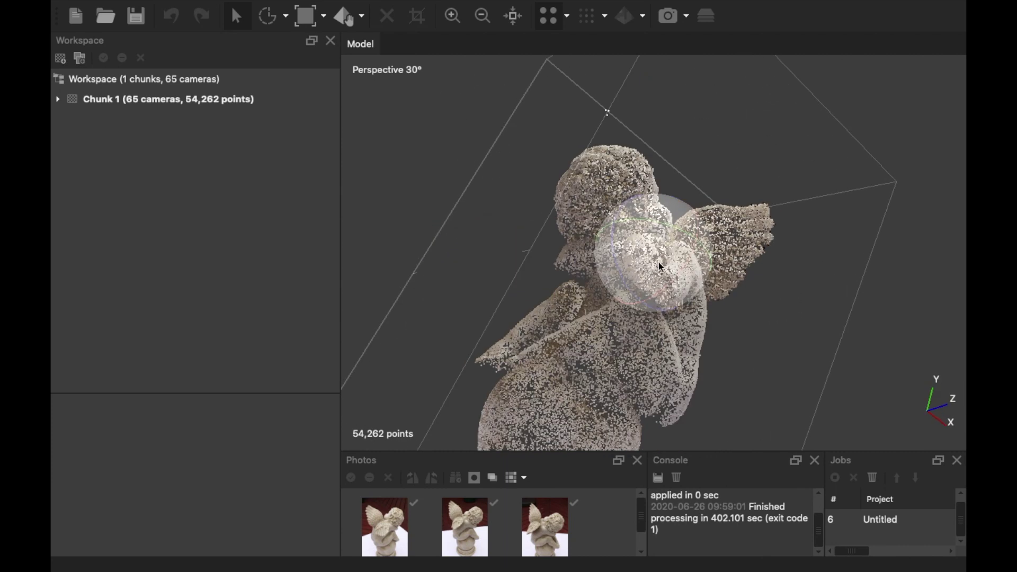
scroll(659, 262, "up", 5)
scroll(631, 275, "up", 6)
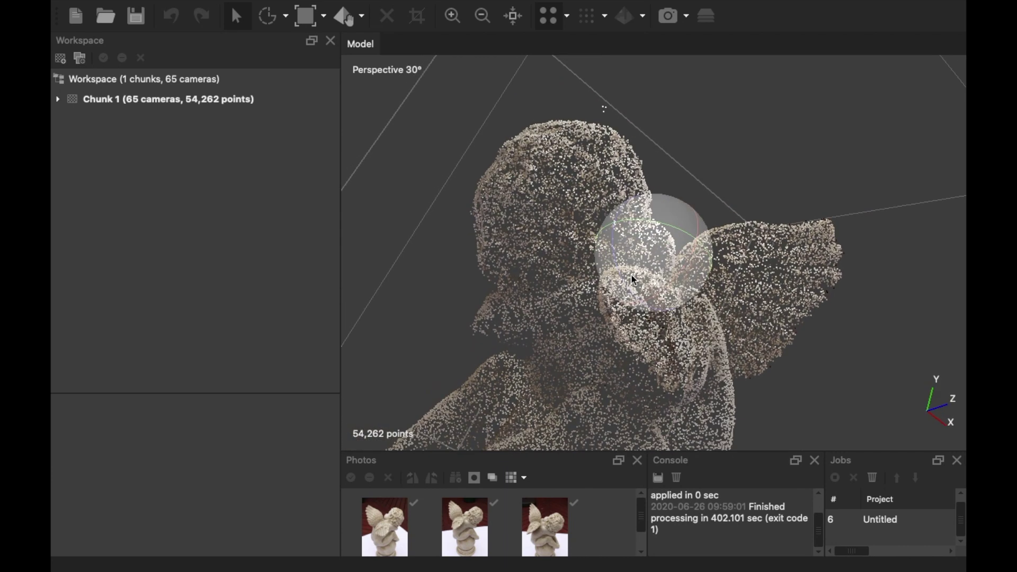
scroll(634, 272, "down", 8)
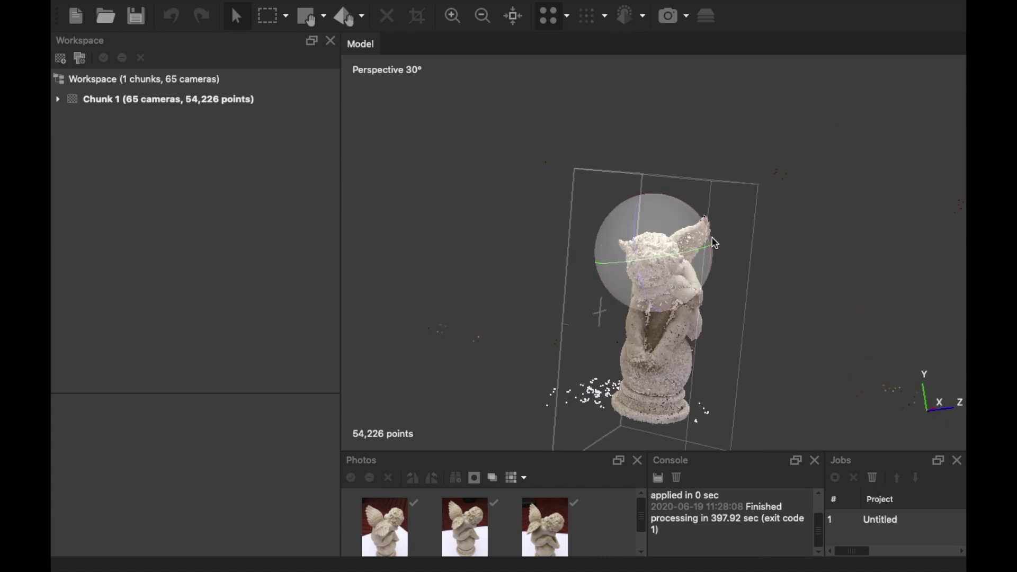
Rotate the point cloud to tilt the cherub into a new pose within the region box
mouse_move(711, 242)
left_mouse_down()
mouse_move(718, 303)
mouse_move(698, 242)
left_mouse_up()
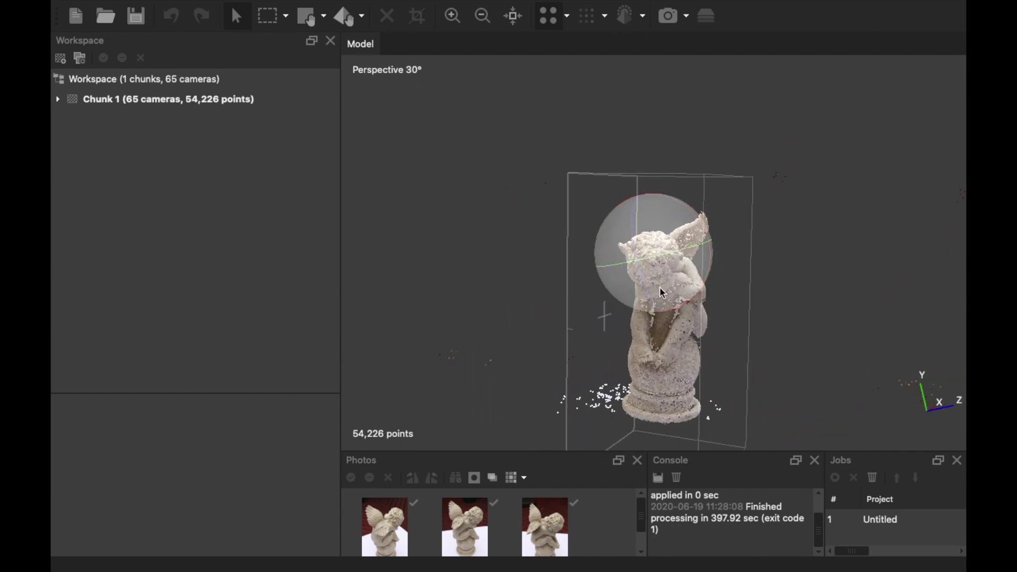
left_click_drag(633, 342, 700, 262)
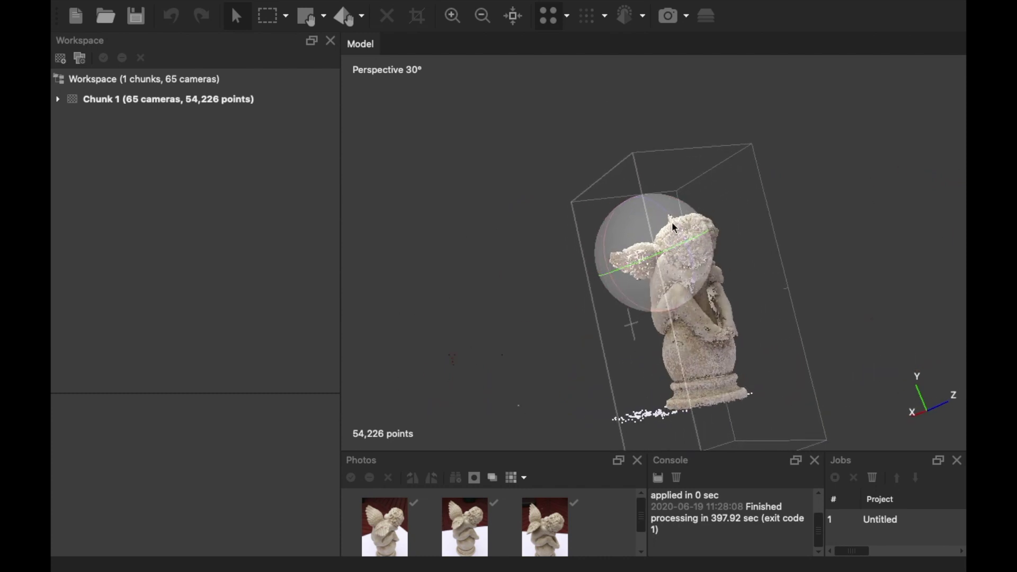
left_click_drag(672, 224, 695, 259)
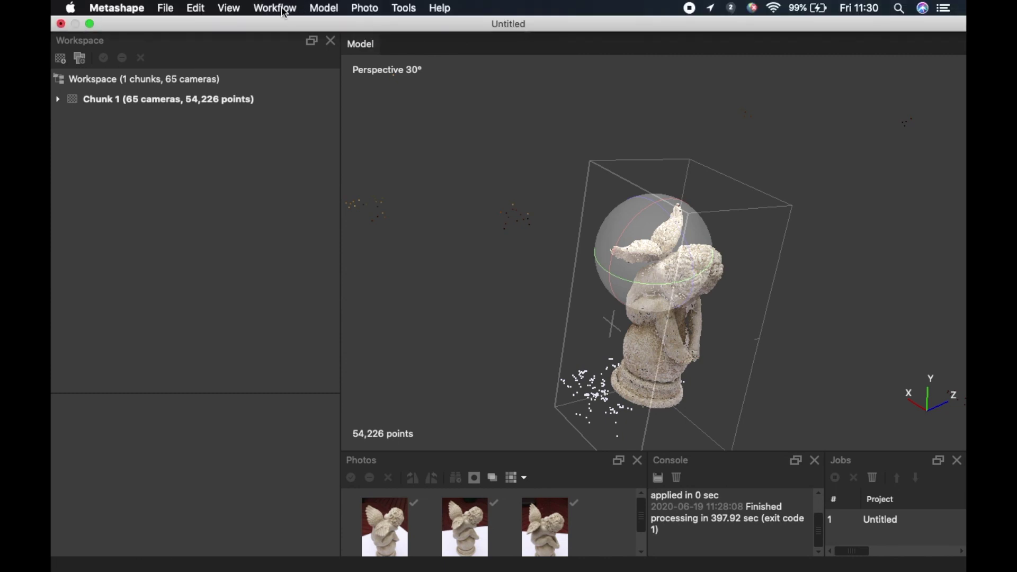
Build the cherub's dense point cloud at Medium quality
left_click(284, 8)
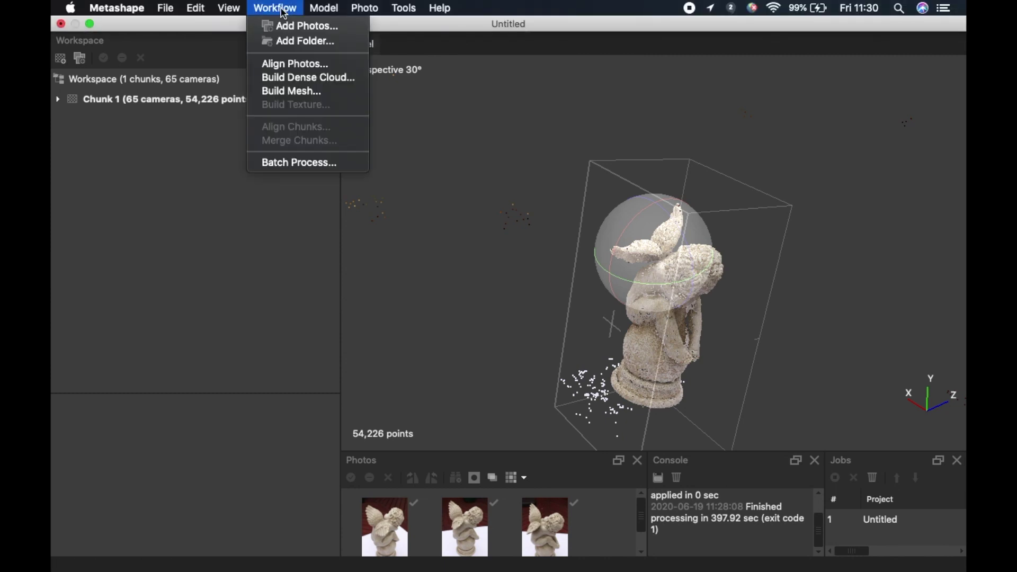
left_click(283, 79)
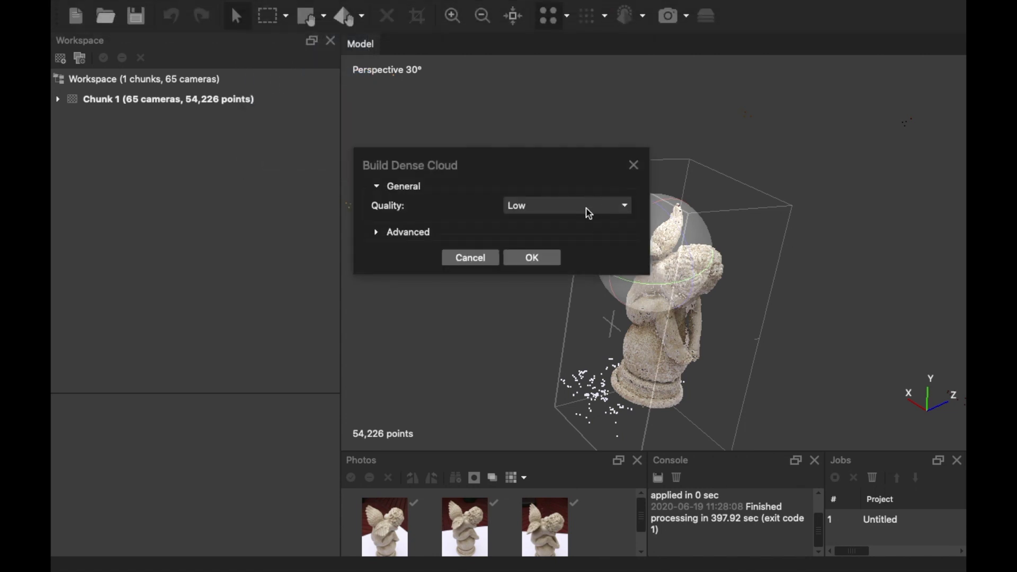
left_click(586, 208)
left_click(540, 258)
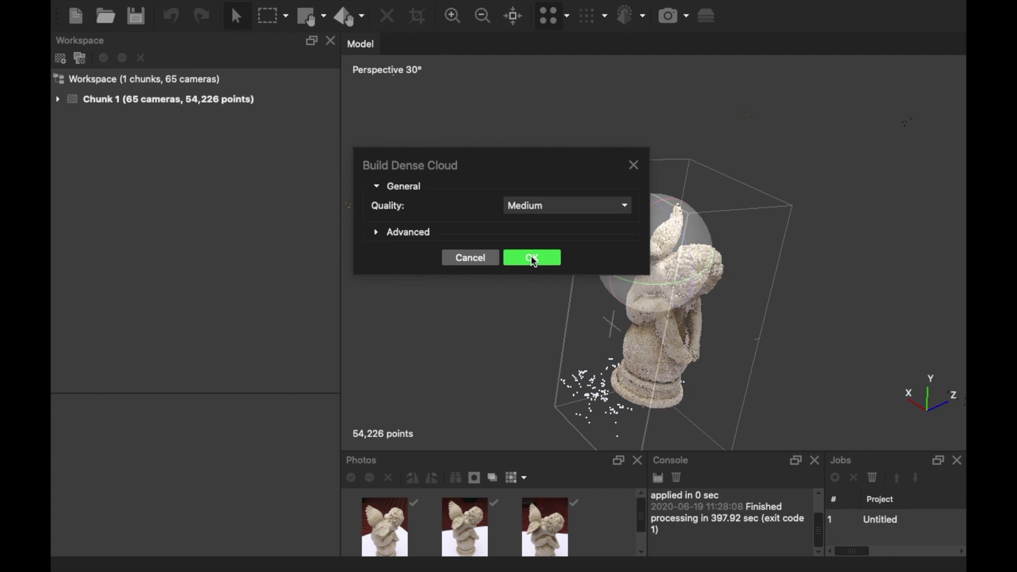
left_click(531, 258)
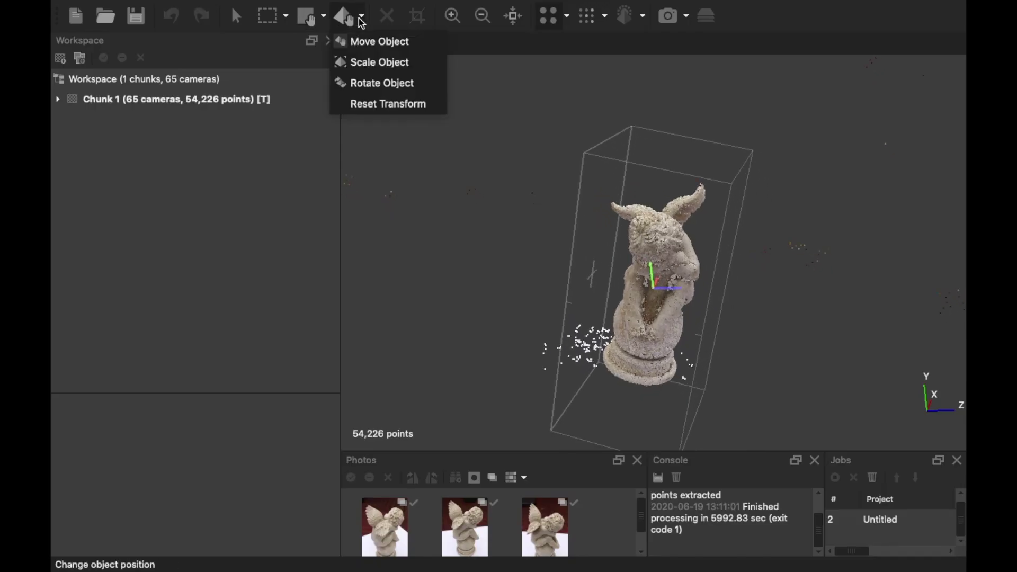
Rotate the cherub model, then drag the region box handles in tightly around the statue
left_click(370, 82)
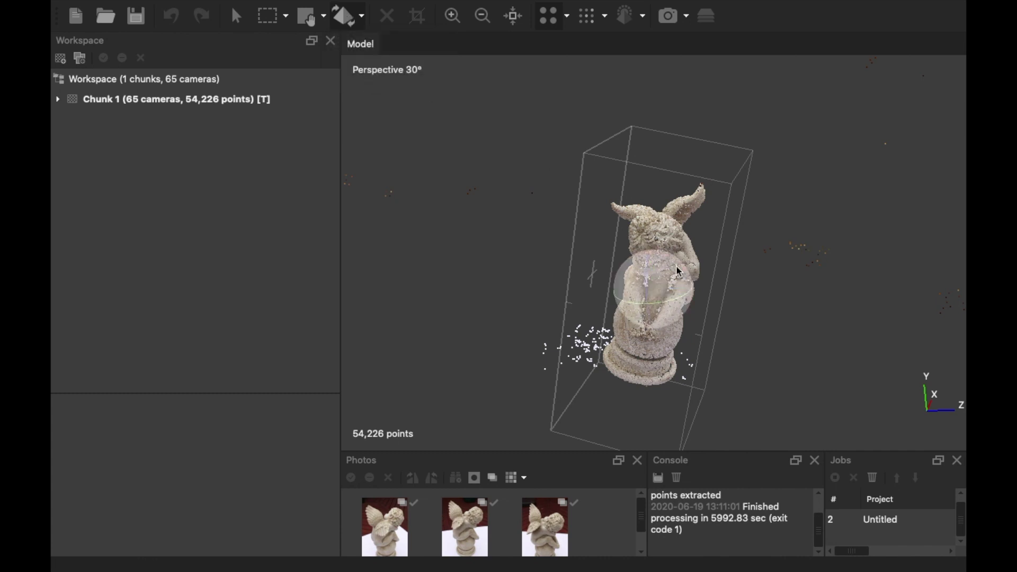
left_click_drag(644, 304, 652, 281)
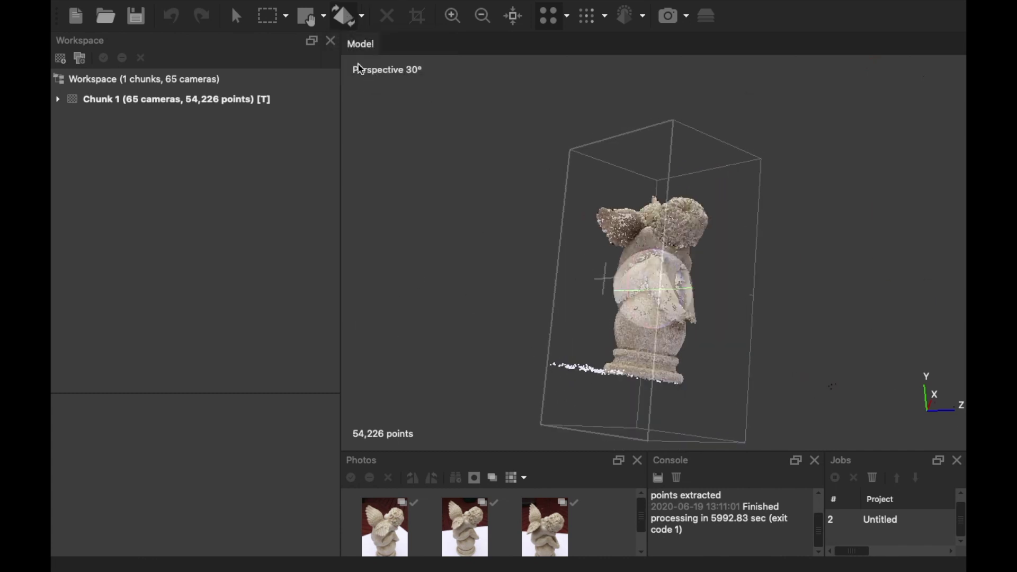
left_click(363, 19)
left_click(380, 41)
left_click_drag(523, 223, 502, 208)
left_click(323, 16)
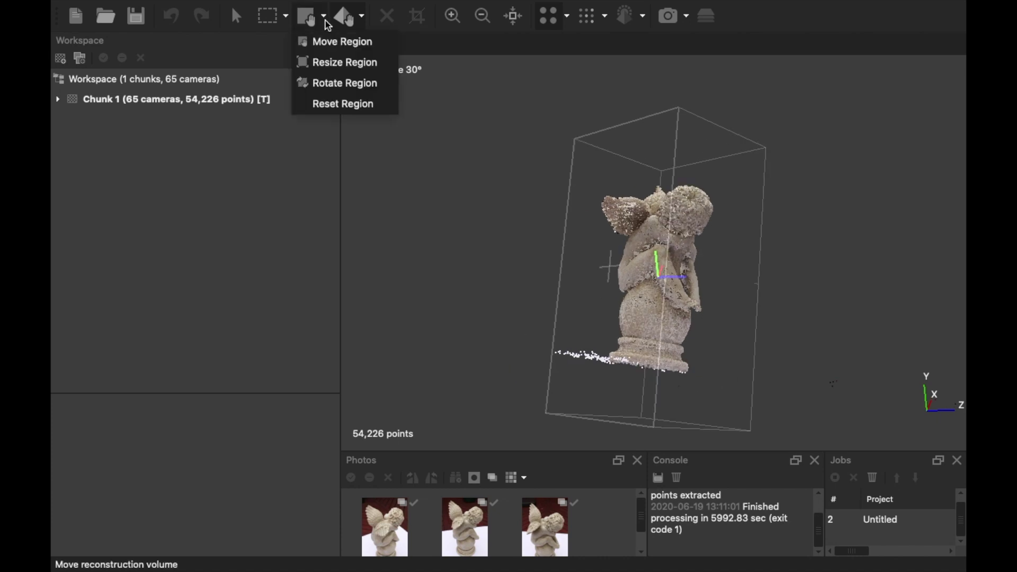
left_click(371, 62)
left_click_drag(656, 393, 664, 230)
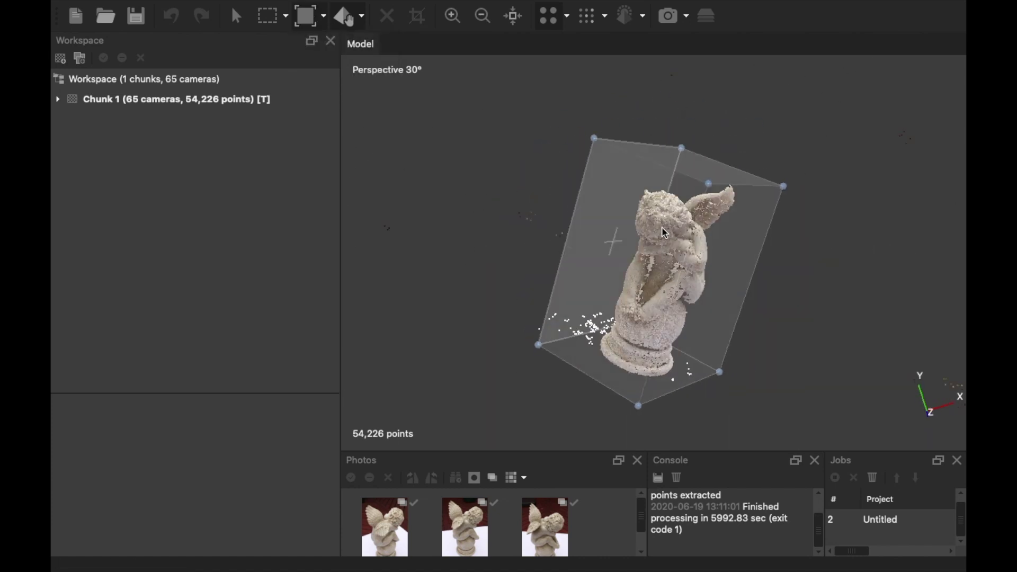
Build an Arbitrary 3D mesh from the dense cloud with the Low face count of 78,270
left_click(287, 10)
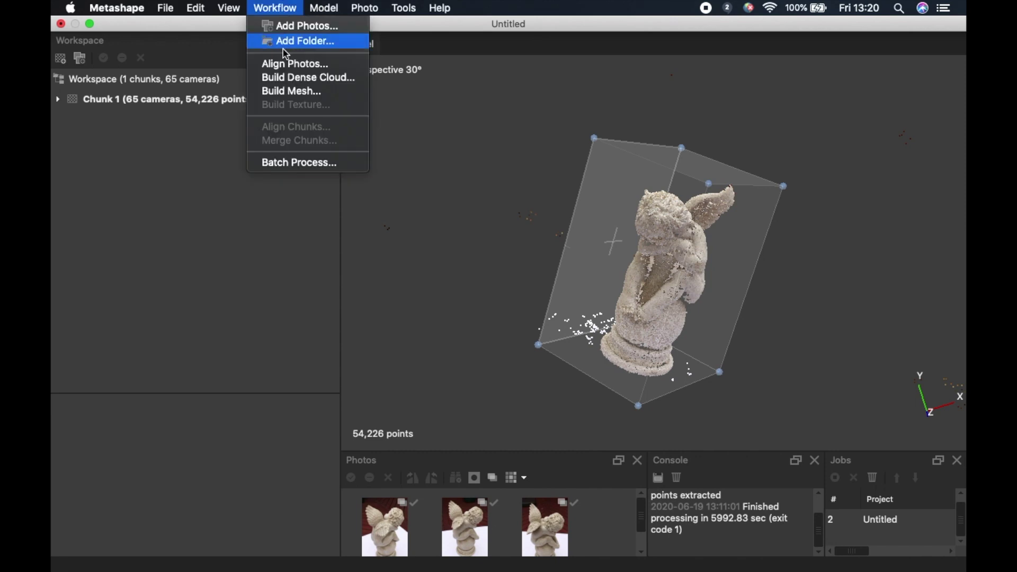
left_click(293, 93)
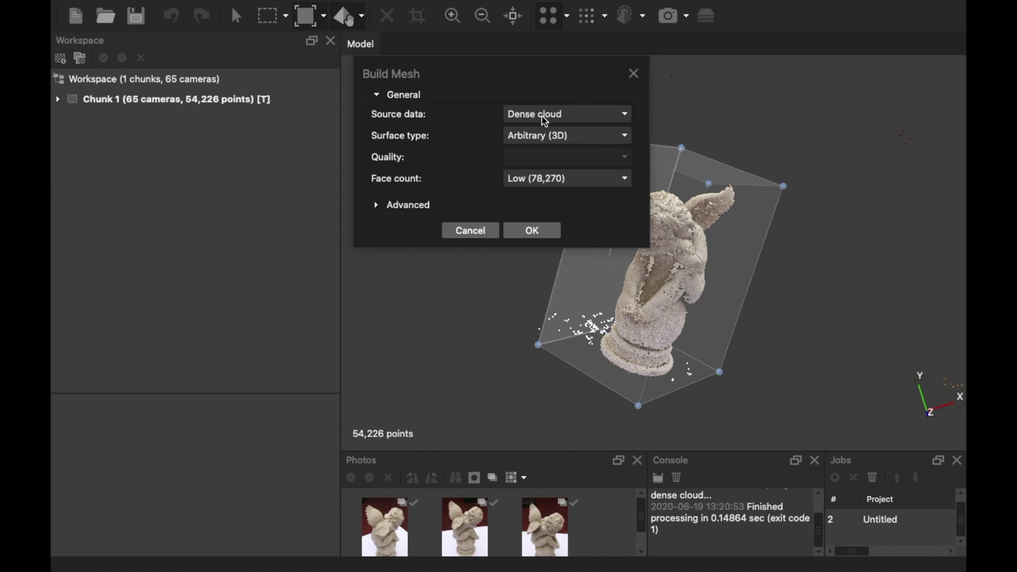
left_click(543, 180)
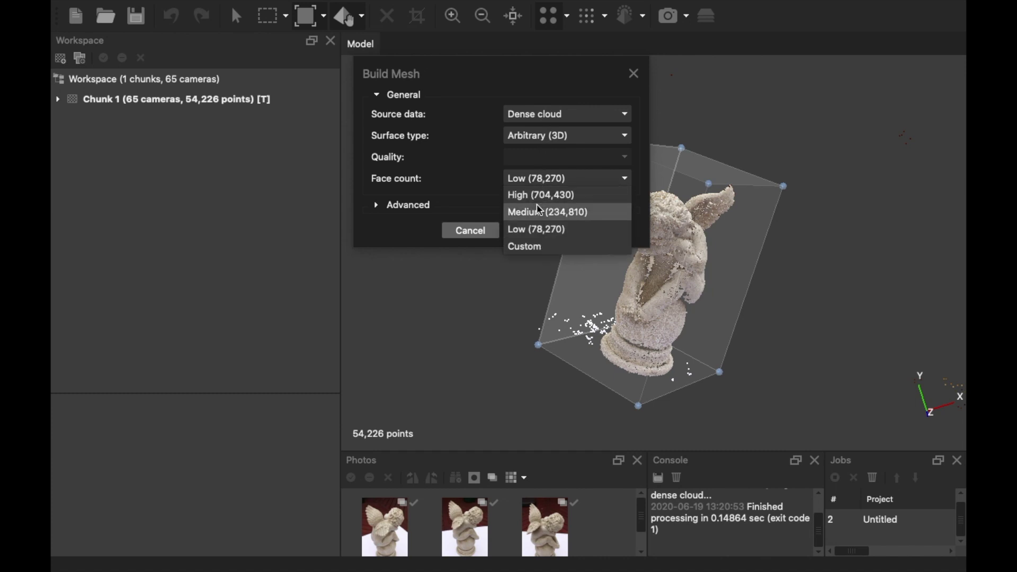
left_click(538, 230)
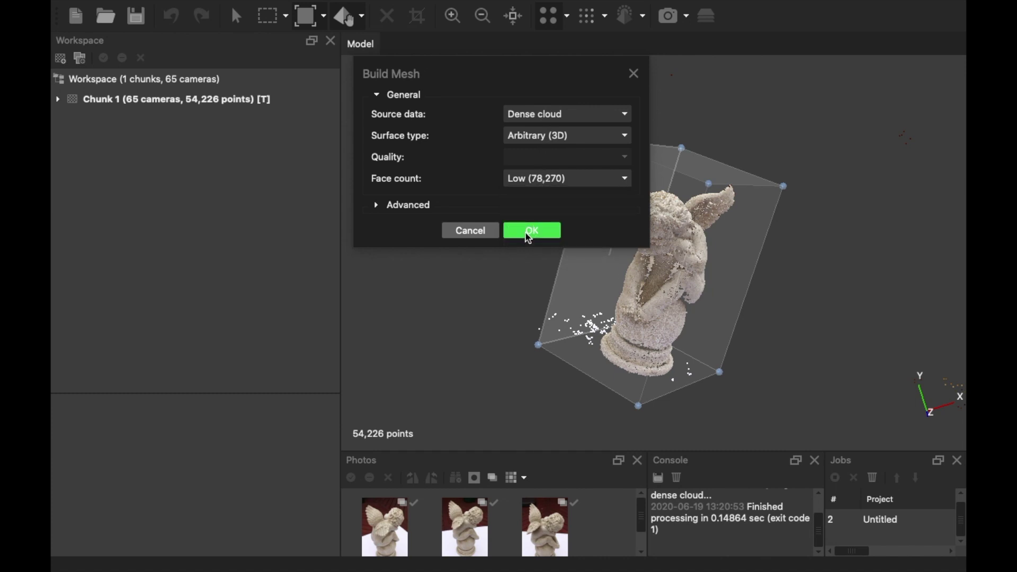
left_click(531, 234)
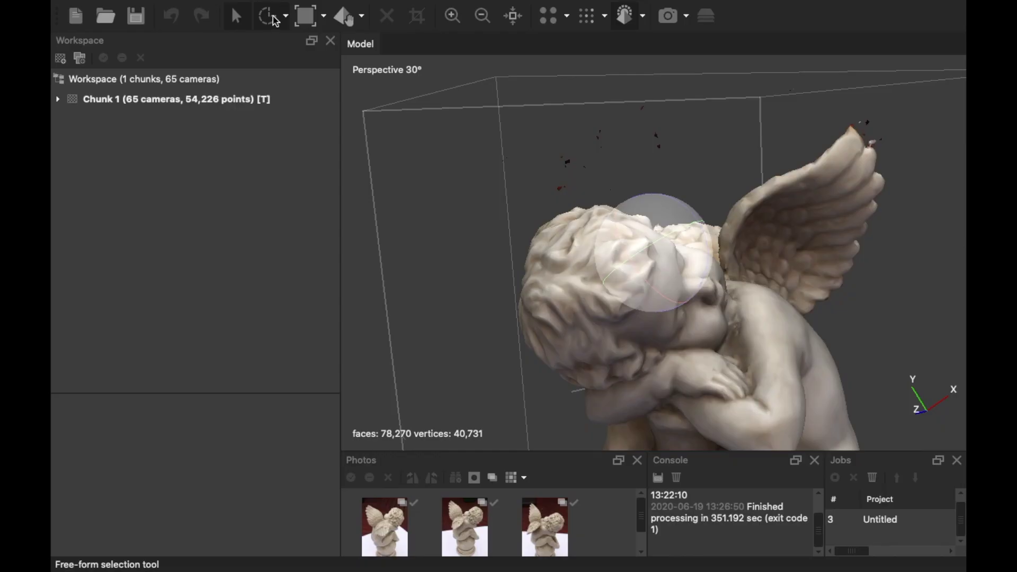
Box-select and delete the stray specks floating above the statue
left_click(285, 18)
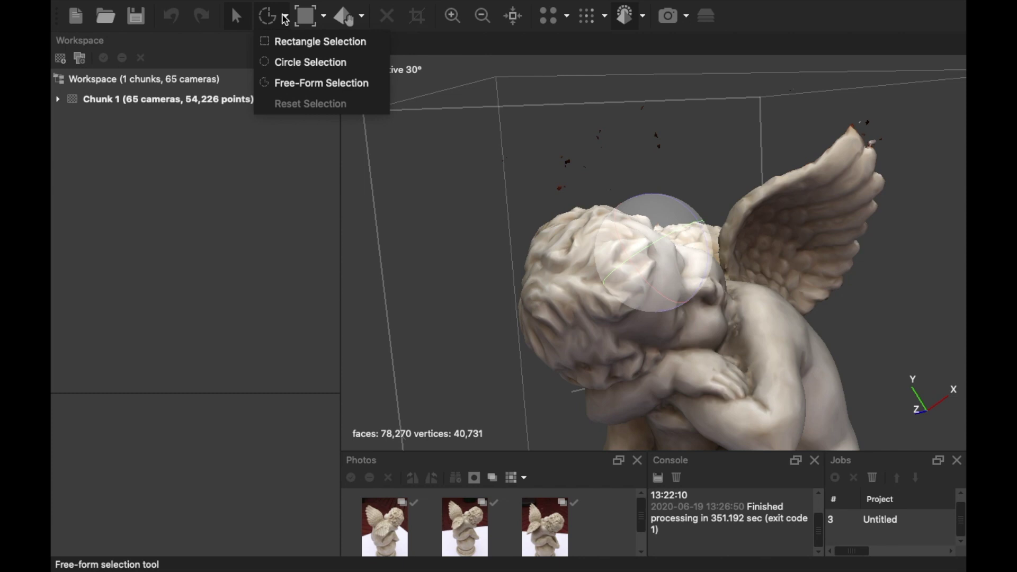
left_click(292, 42)
left_click_drag(533, 90, 691, 197)
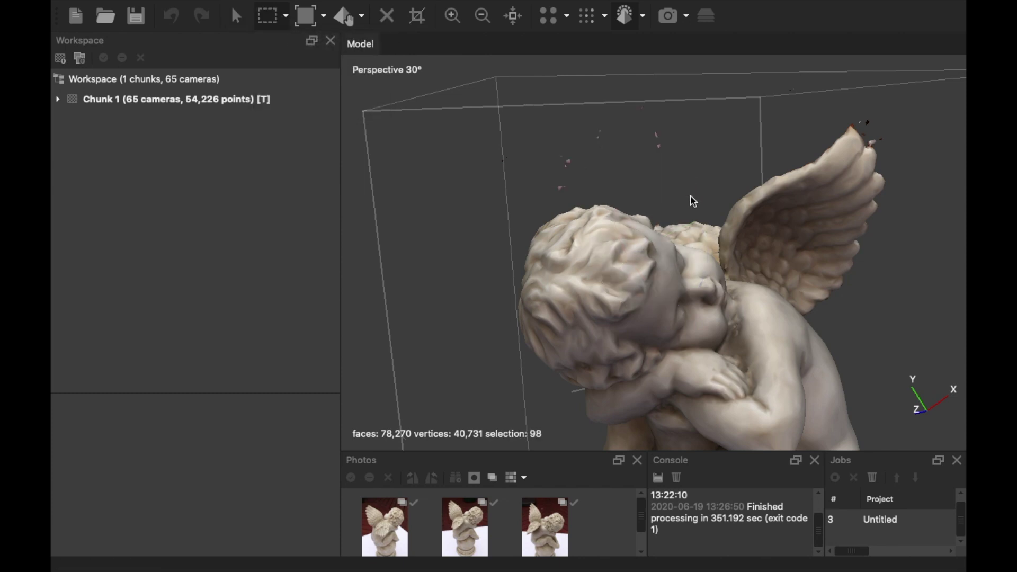
left_click(391, 21)
left_click(241, 22)
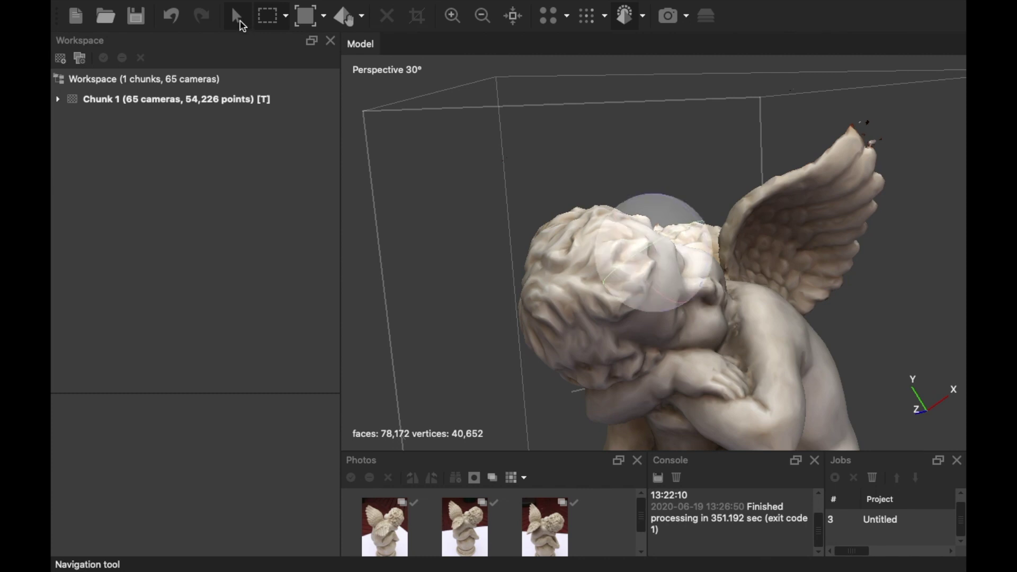
left_click_drag(878, 147, 859, 146)
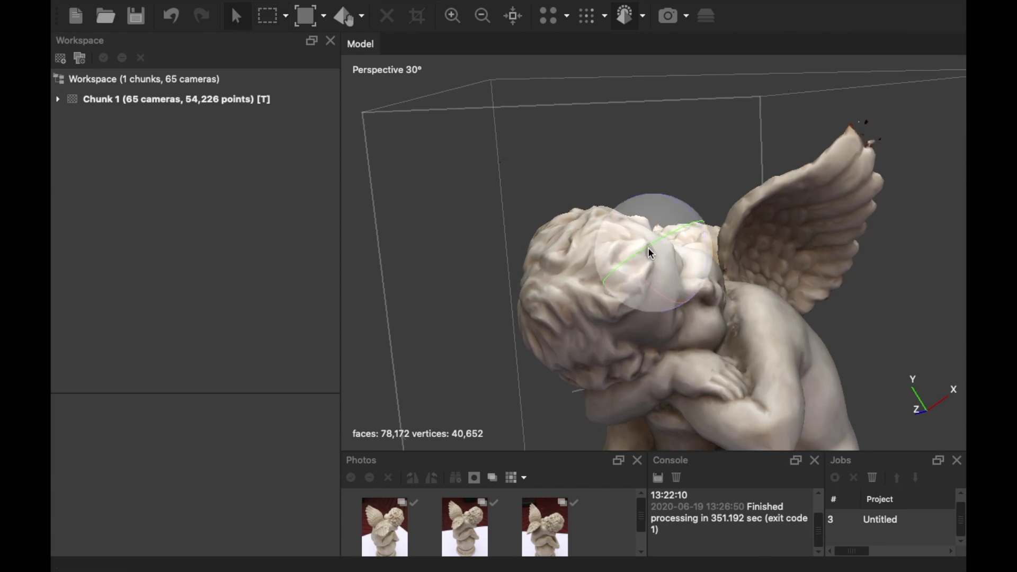
left_click_drag(650, 246, 614, 273)
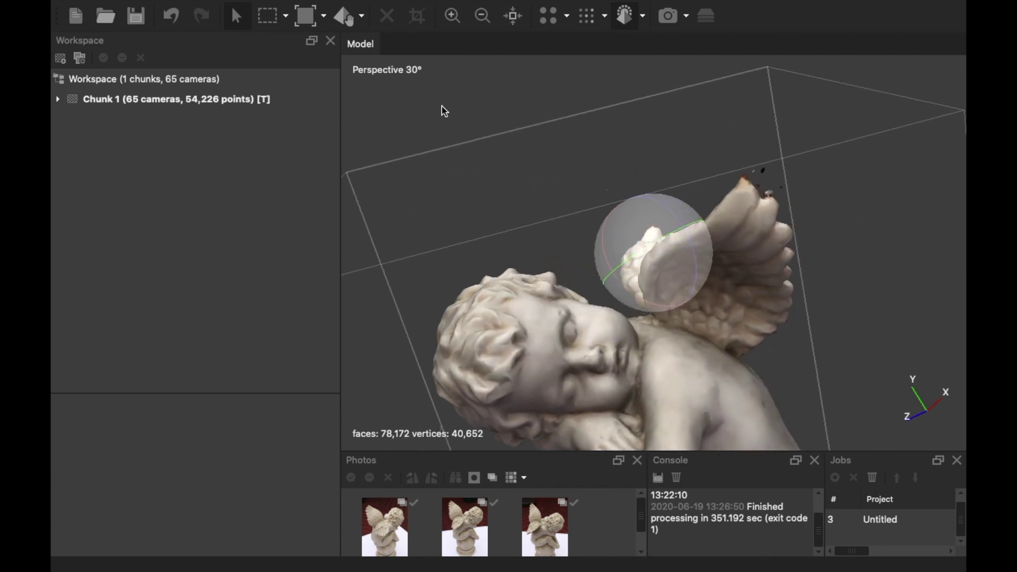
Remove the ragged wing-tip faces and a few stray faces near the head
key("m")
left_click_drag(741, 143, 801, 211)
key("Delete")
left_click(621, 144)
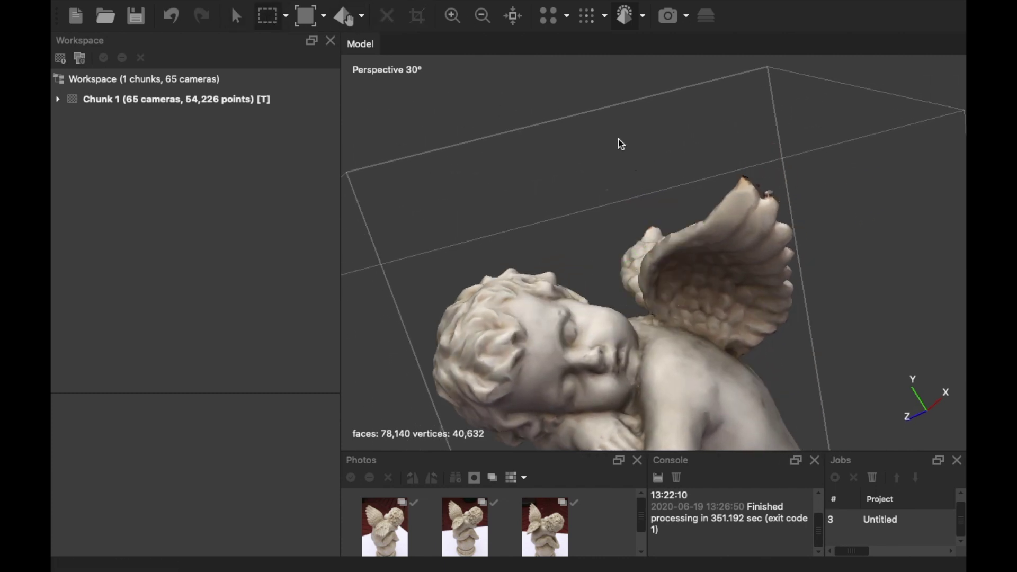
left_click_drag(602, 155, 652, 226)
key("v")
left_click_drag(484, 132, 667, 253)
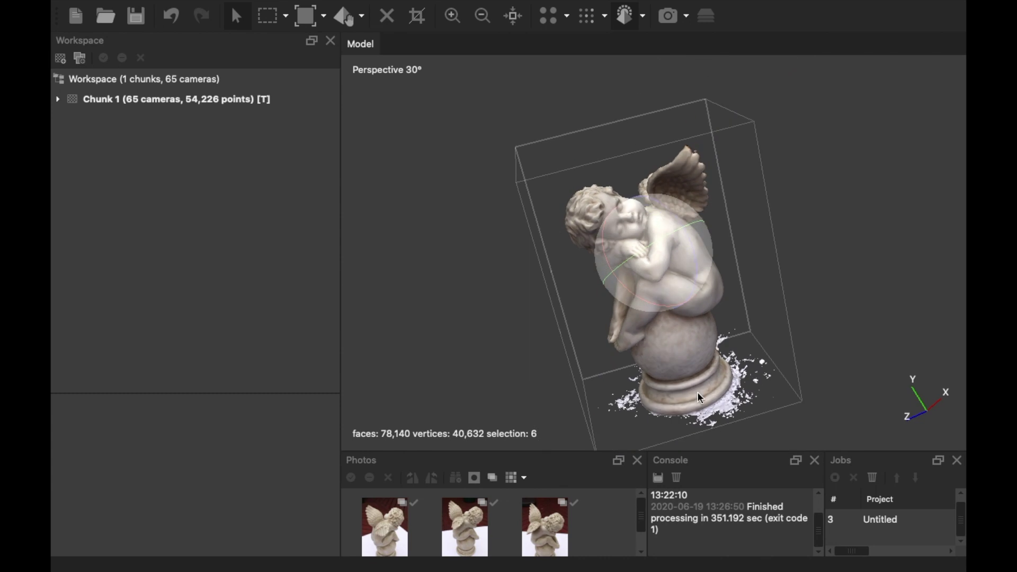
left_click_drag(700, 398, 642, 281)
scroll(642, 282, "up", 10)
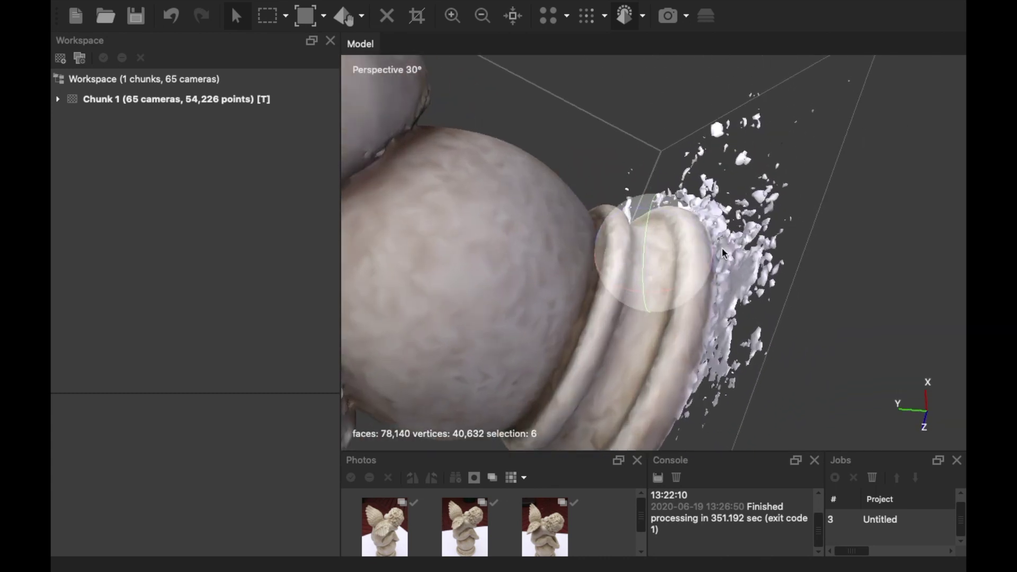
left_click_drag(725, 253, 663, 217)
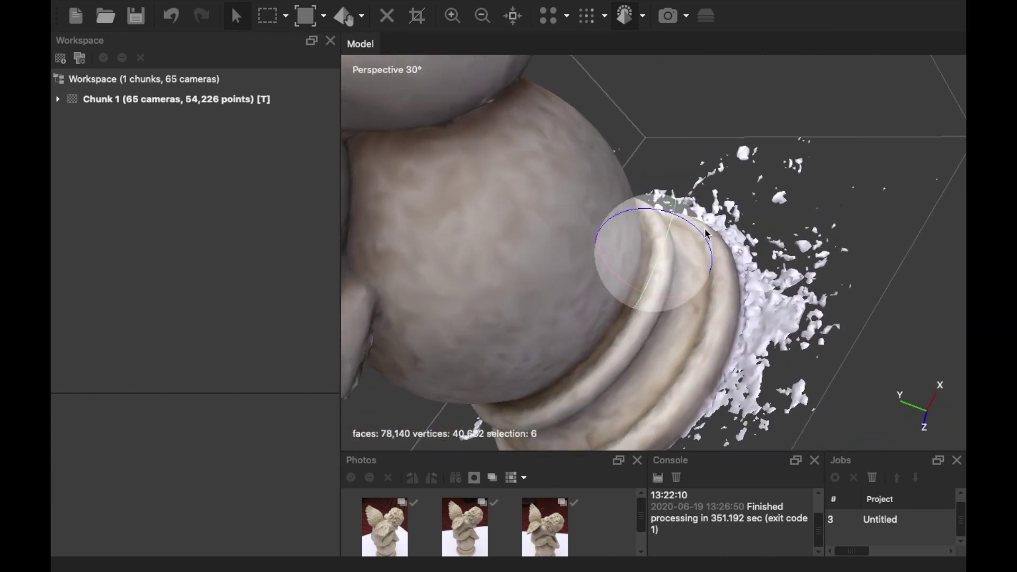
Lasso and delete the white debris beside the base and the ragged fringe along its rim
left_click(275, 18)
left_click(291, 83)
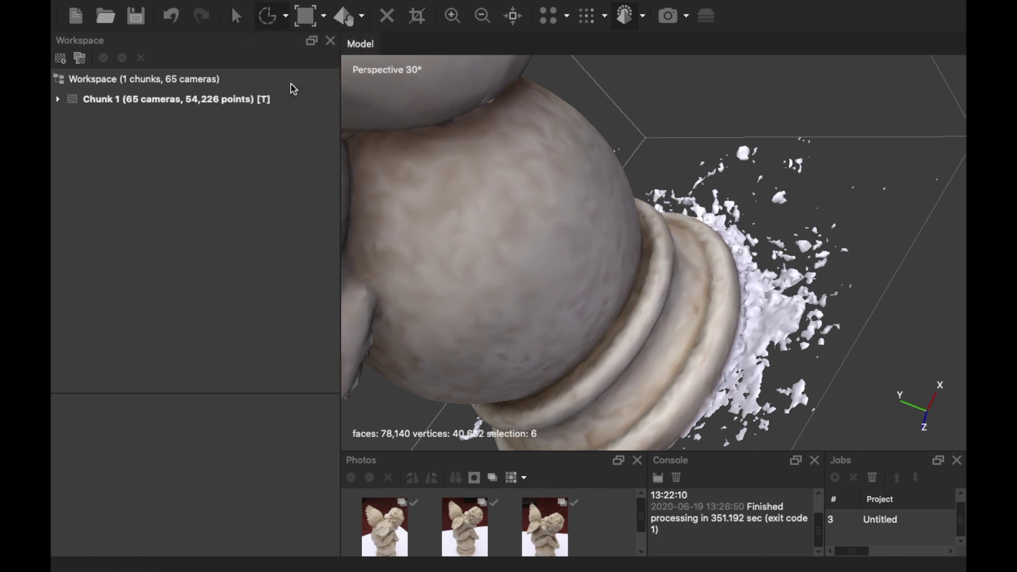
mouse_move(753, 223)
left_mouse_down()
mouse_move(732, 440)
mouse_move(828, 439)
mouse_move(939, 250)
mouse_move(896, 133)
mouse_move(782, 34)
mouse_move(672, 68)
mouse_move(637, 199)
left_mouse_up()
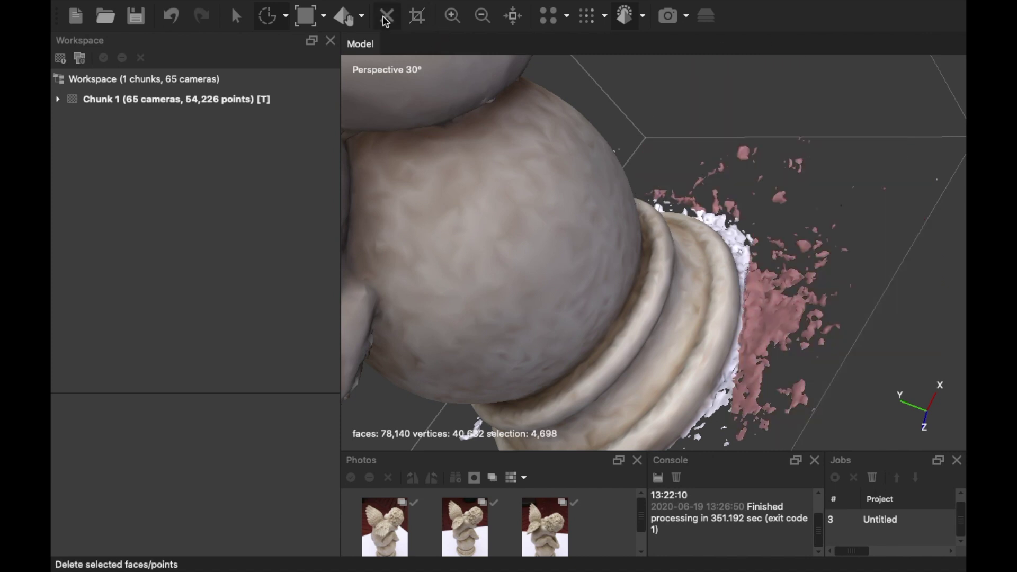
left_click(386, 22)
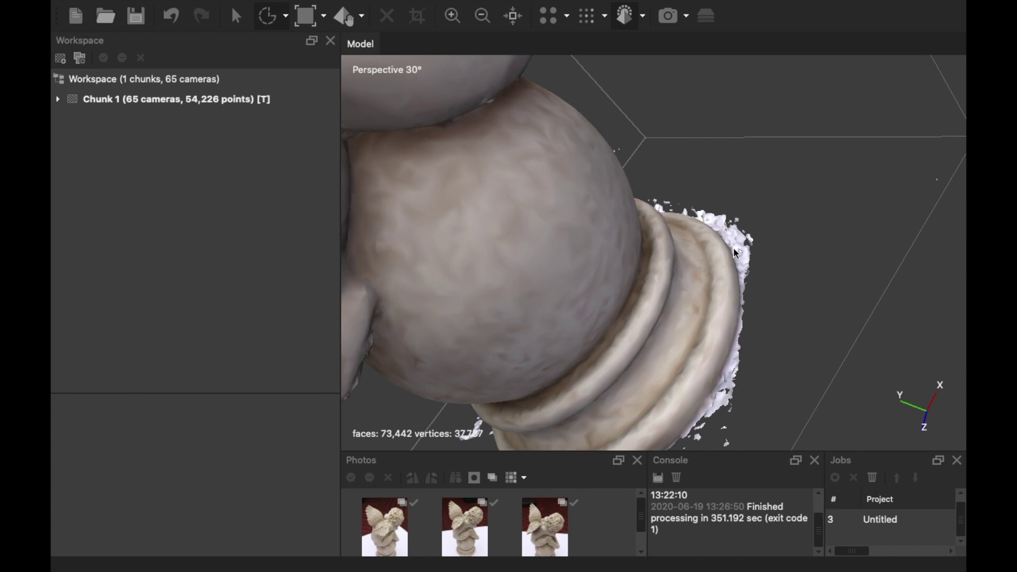
mouse_move(736, 253)
left_mouse_down()
mouse_move(726, 145)
mouse_move(736, 252)
left_mouse_up()
left_click(386, 18)
scroll(699, 443, "up", 3)
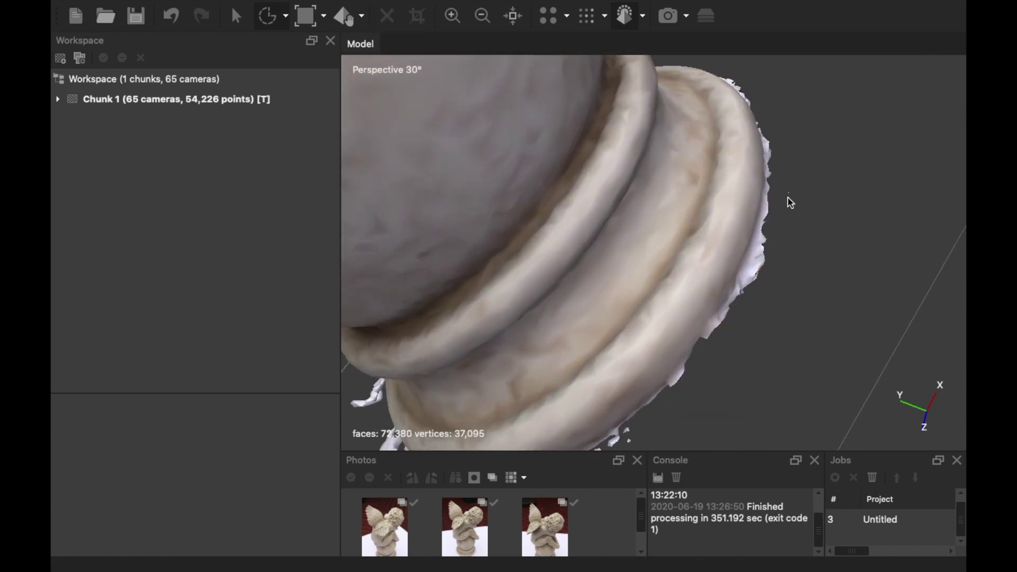
left_click(386, 16)
left_click_drag(639, 408, 681, 427)
left_click(385, 15)
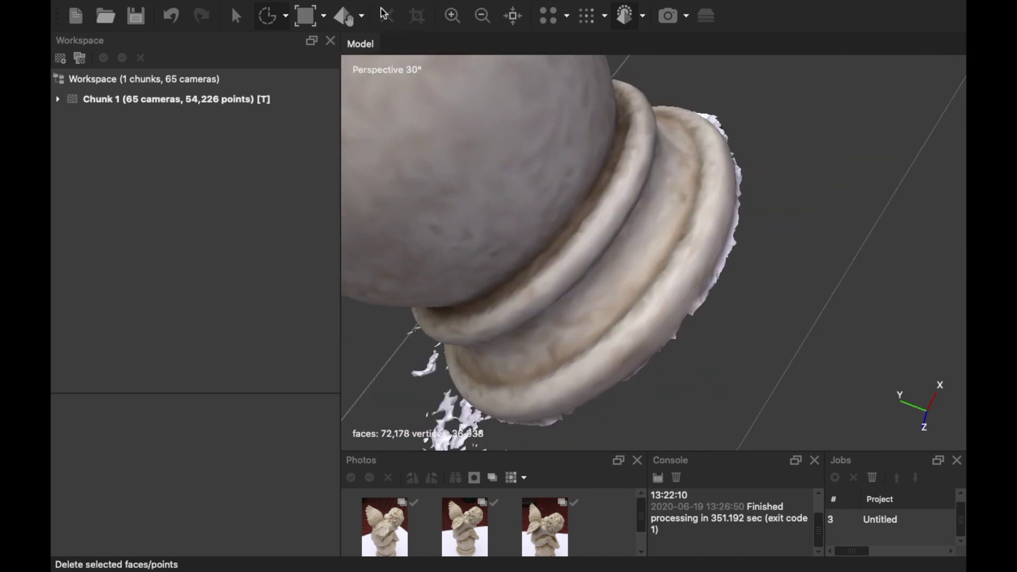
mouse_move(654, 370)
left_mouse_down()
mouse_move(692, 320)
mouse_move(697, 272)
mouse_move(373, 118)
mouse_move(636, 265)
left_mouse_up()
key("Delete")
Lasso and delete the fringe faces underneath the base
key("Delete")
scroll(636, 265, "up", 3)
left_click_drag(705, 297, 557, 329)
key("Delete")
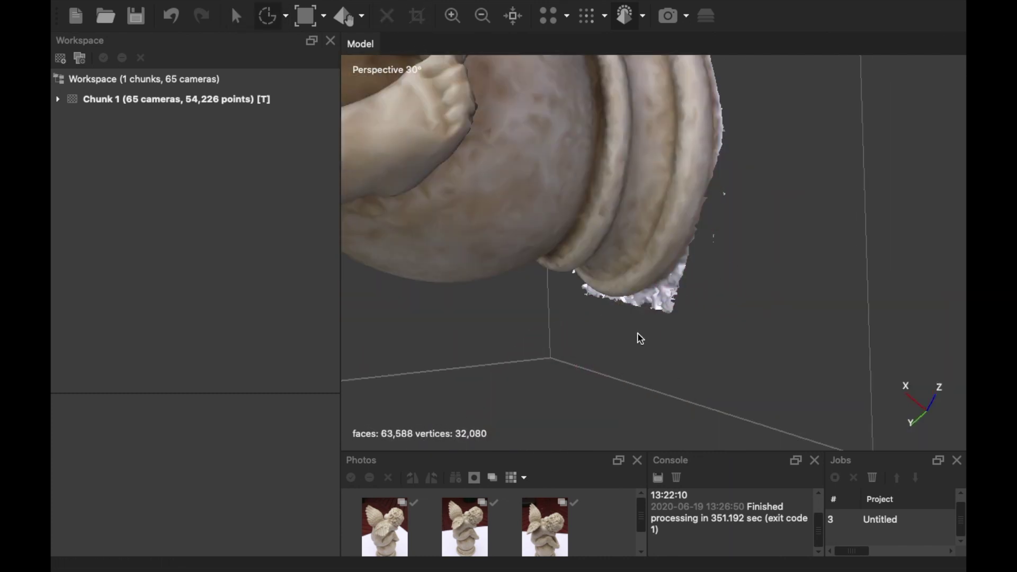
left_click(386, 16)
left_click_drag(530, 238, 609, 209)
mouse_move(547, 268)
left_mouse_down()
mouse_move(497, 411)
mouse_move(549, 265)
left_mouse_up()
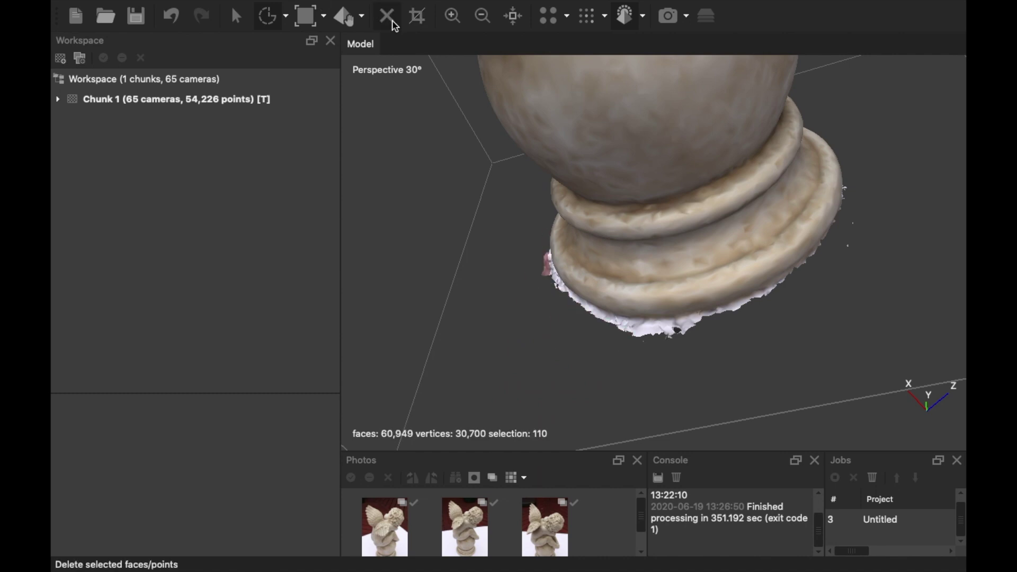
left_click(393, 21)
left_click_drag(704, 386, 610, 339)
left_click(398, 18)
Clear the last remaining fringe beneath the base, leaving 59,468 faces
left_click(399, 18)
left_click_drag(636, 265, 530, 212)
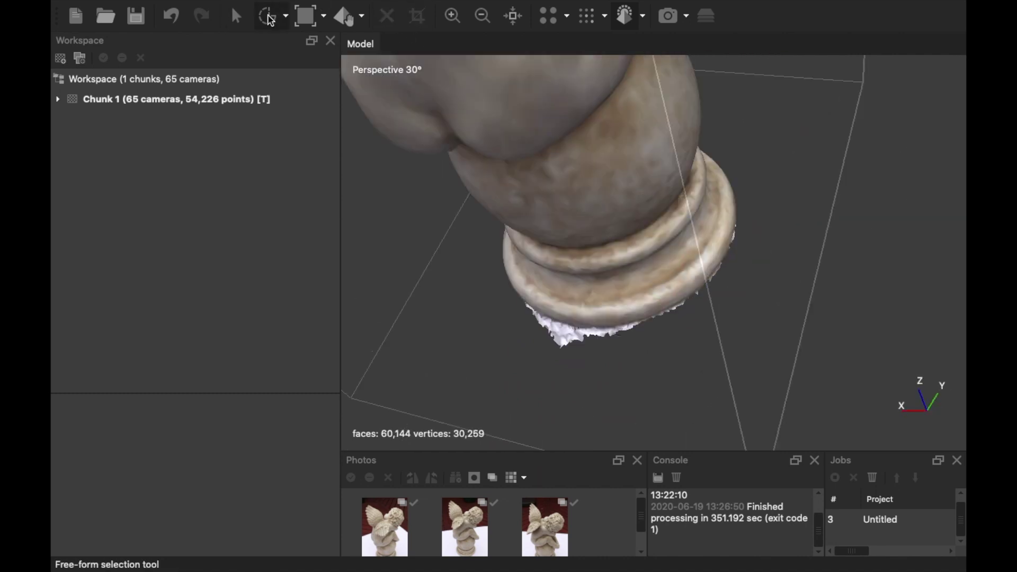
left_click_drag(519, 313, 615, 329)
left_click(386, 16)
scroll(530, 265, "up", 2)
key("Delete")
scroll(453, 317, "down", 5)
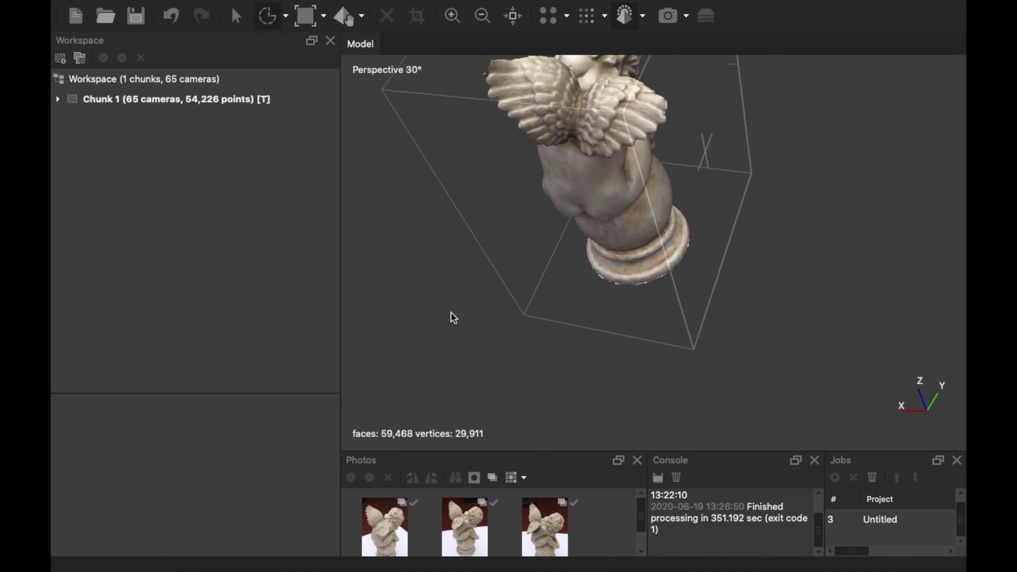
scroll(453, 318, "down", 2)
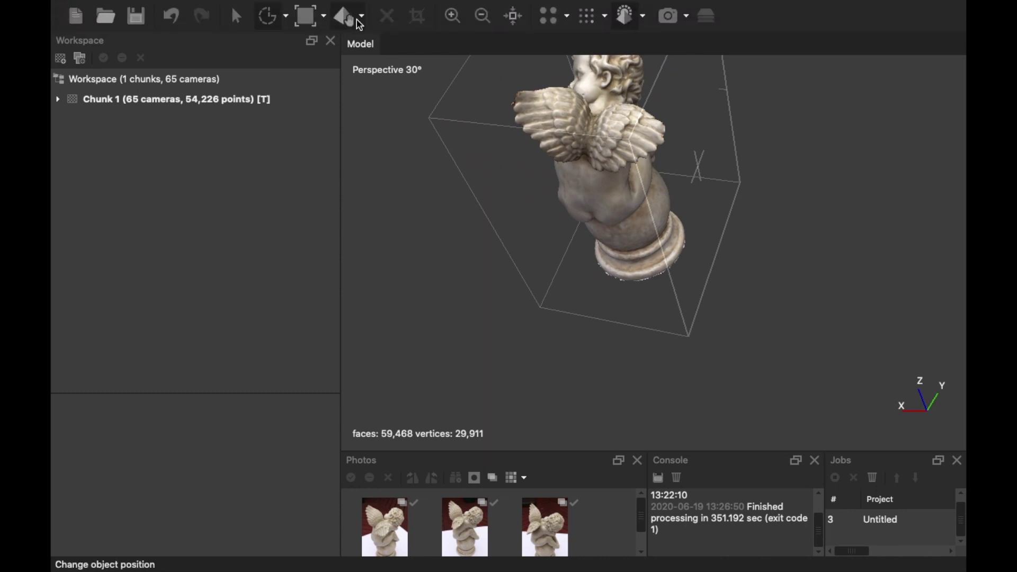
Orbit the cleaned statue back to an upright front view
left_click(236, 17)
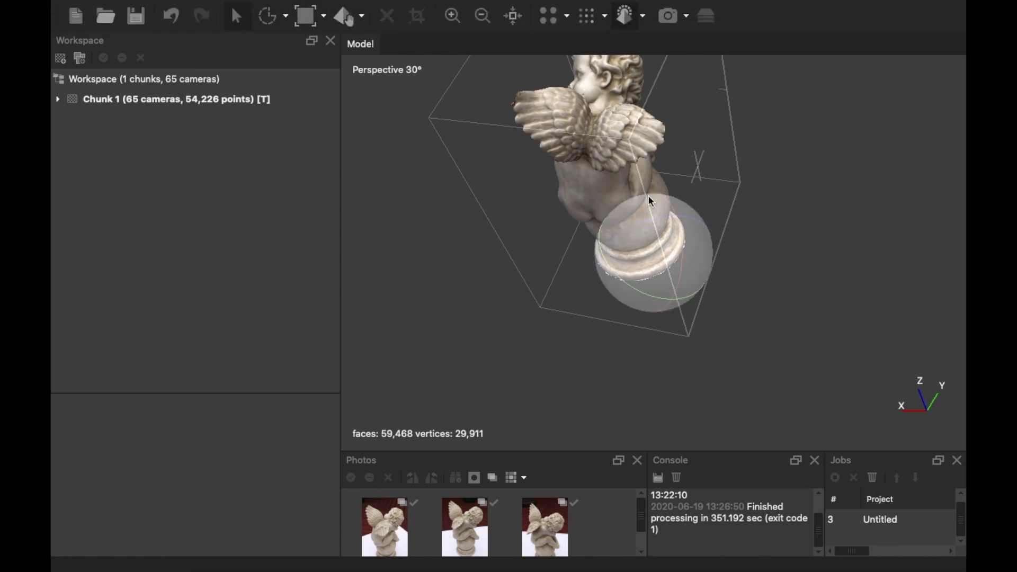
left_click_drag(599, 177, 632, 243)
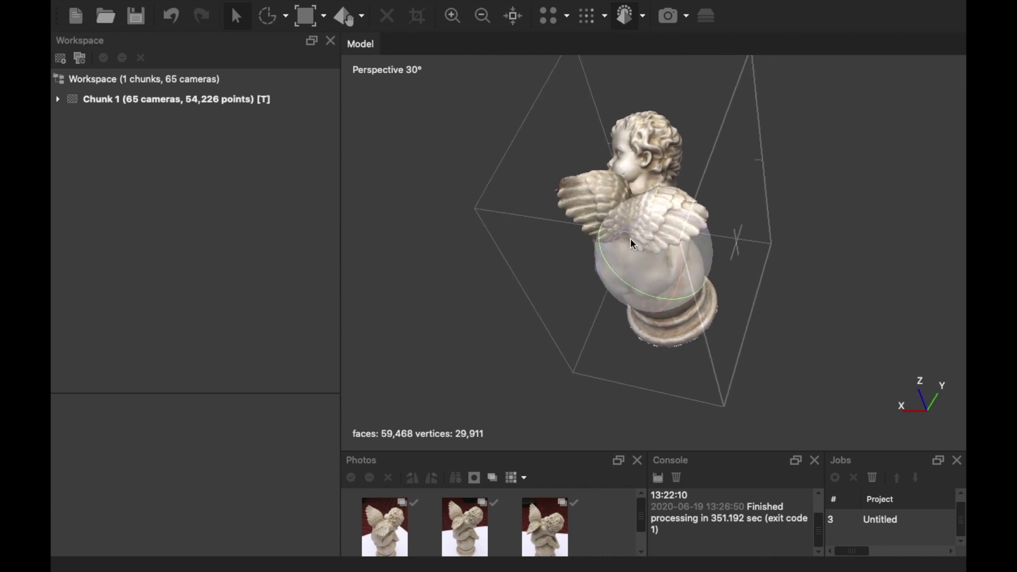
left_click_drag(615, 277, 610, 212)
Build a 1024 x 1 Diffuse map texture from the images with Generic mapping and Mosaic blending
left_click(275, 9)
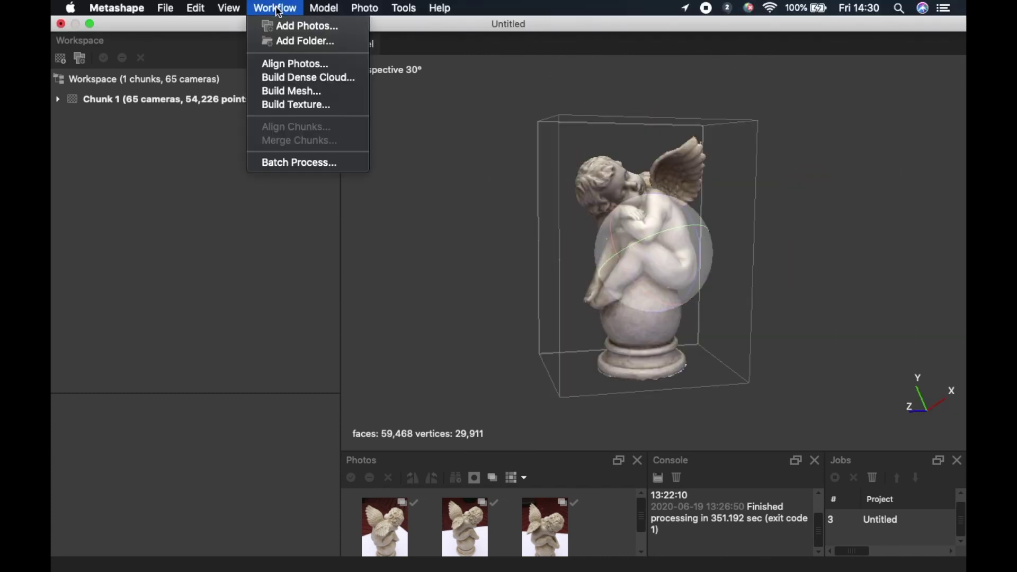
left_click(283, 106)
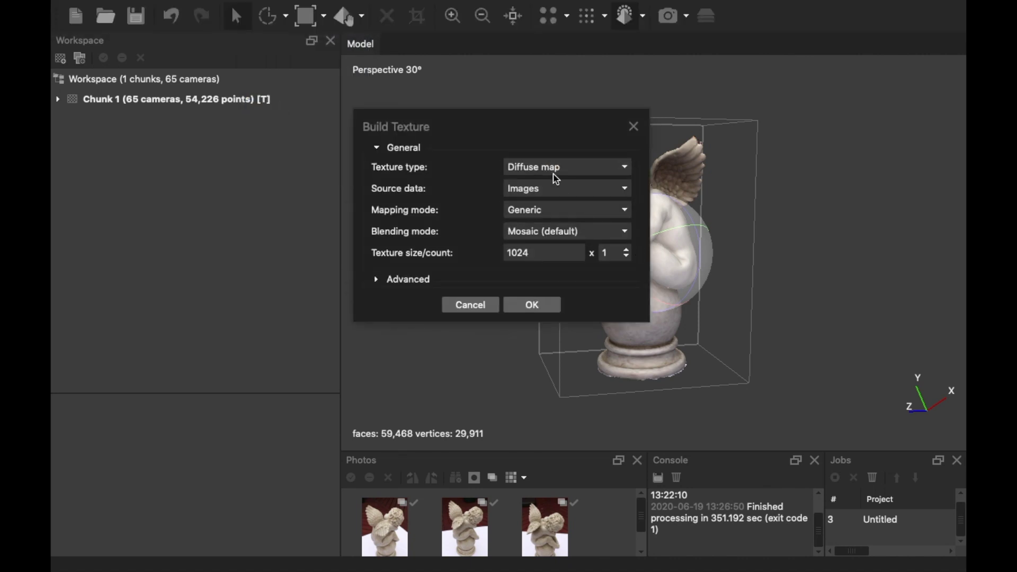
left_click(527, 311)
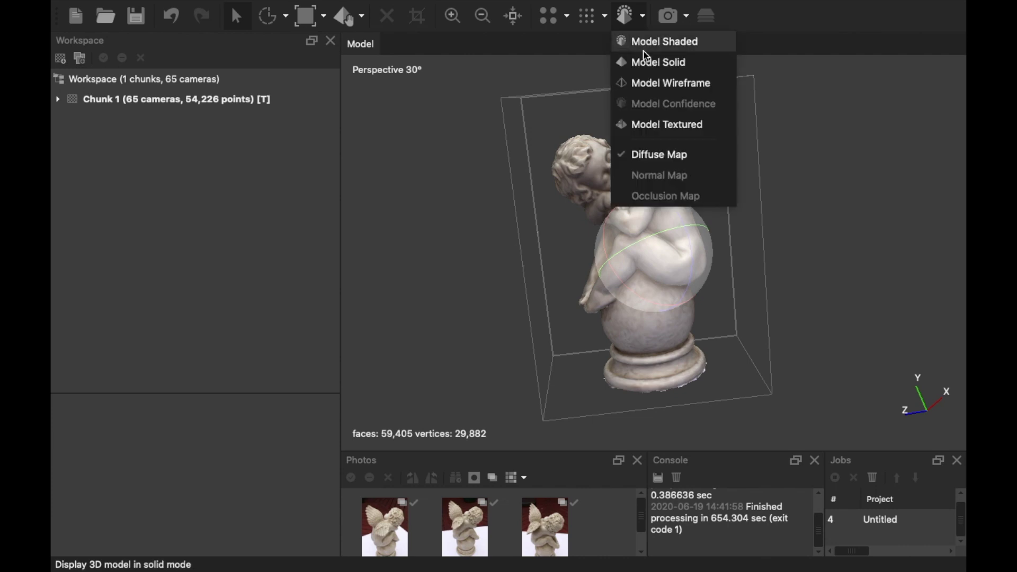
Check the mesh geometry in Model Solid, then zoomed-in Model Wireframe view
left_click(647, 61)
left_click(643, 17)
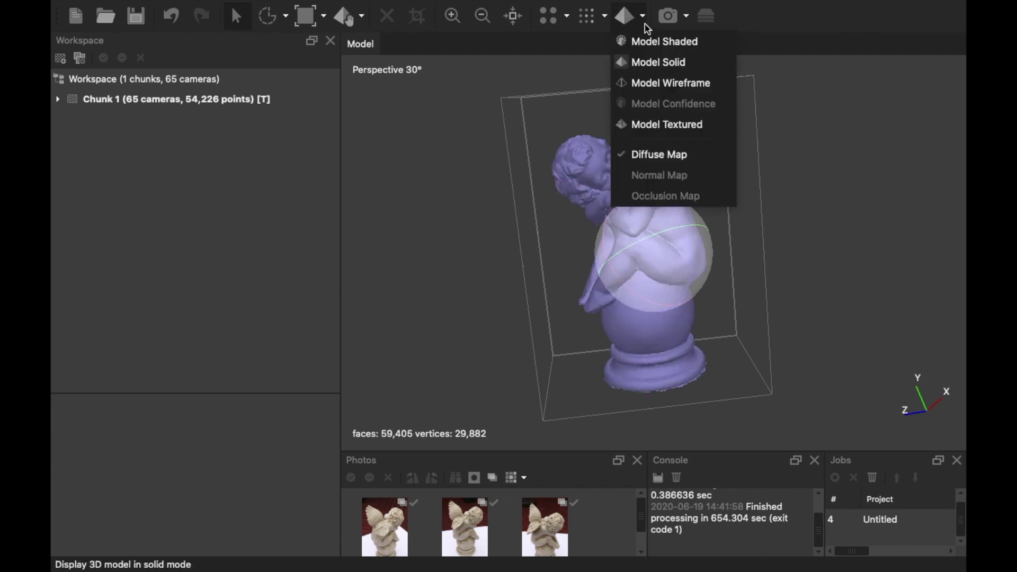
left_click(651, 85)
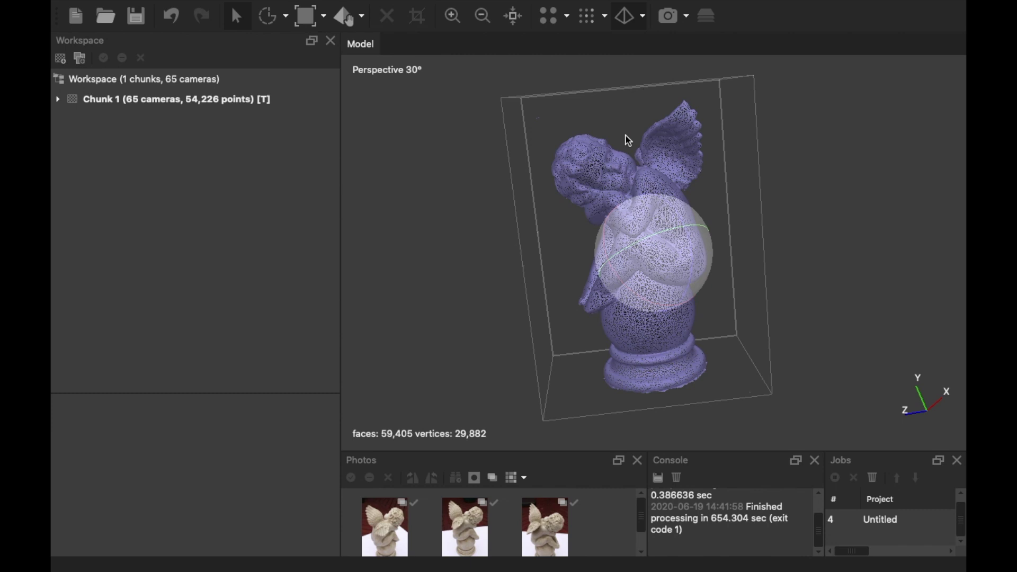
scroll(628, 140, "up", 10)
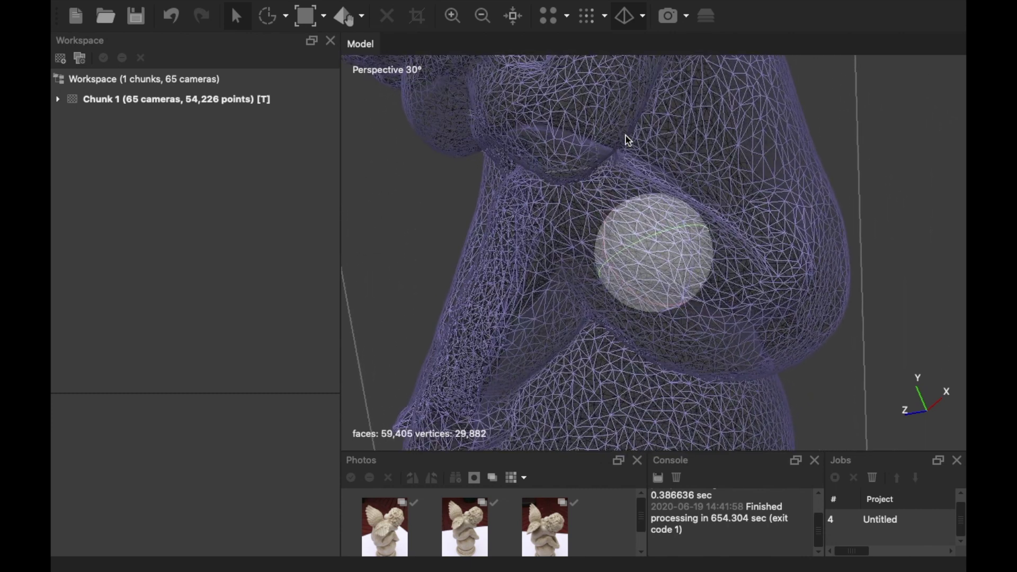
scroll(628, 140, "up", 4)
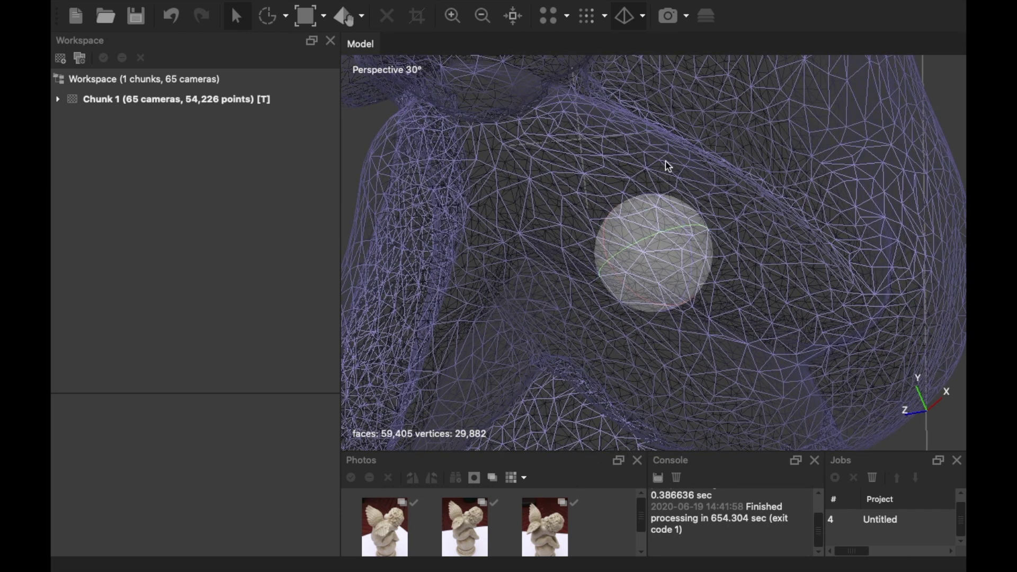
scroll(669, 159, "down", 15)
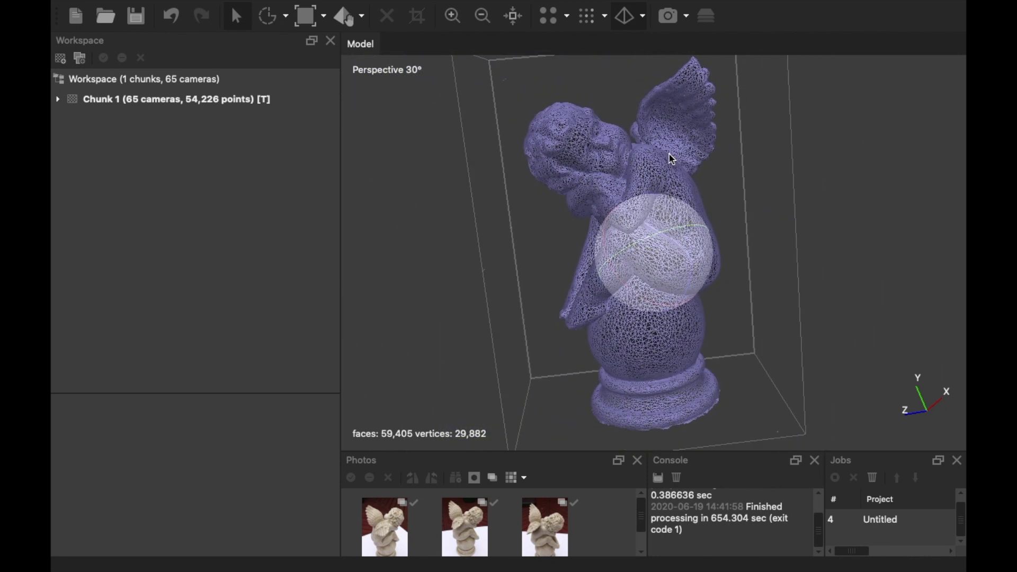
Switch the display to Model Textured and orbit toward the wing side
left_click(643, 18)
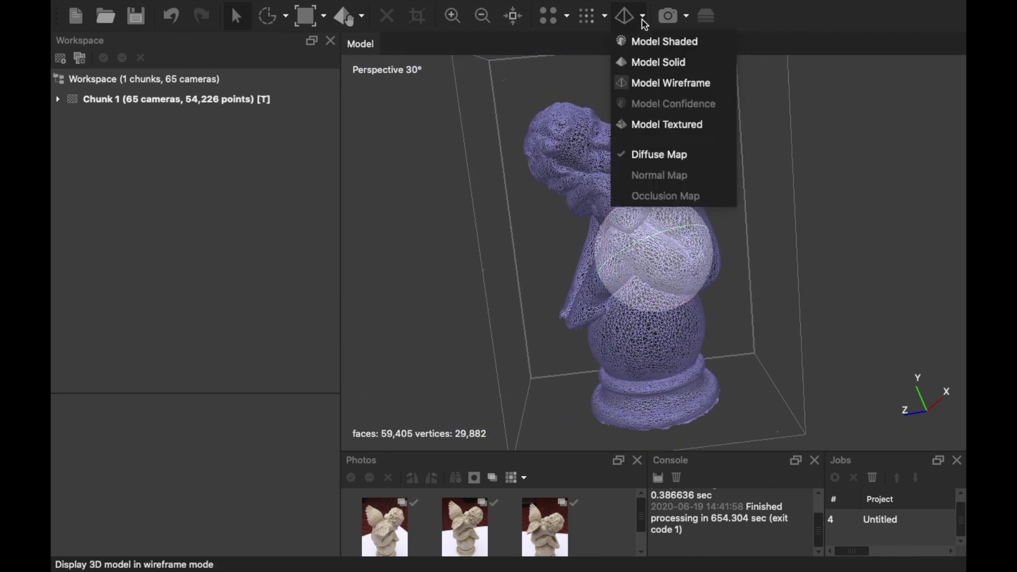
left_click(648, 130)
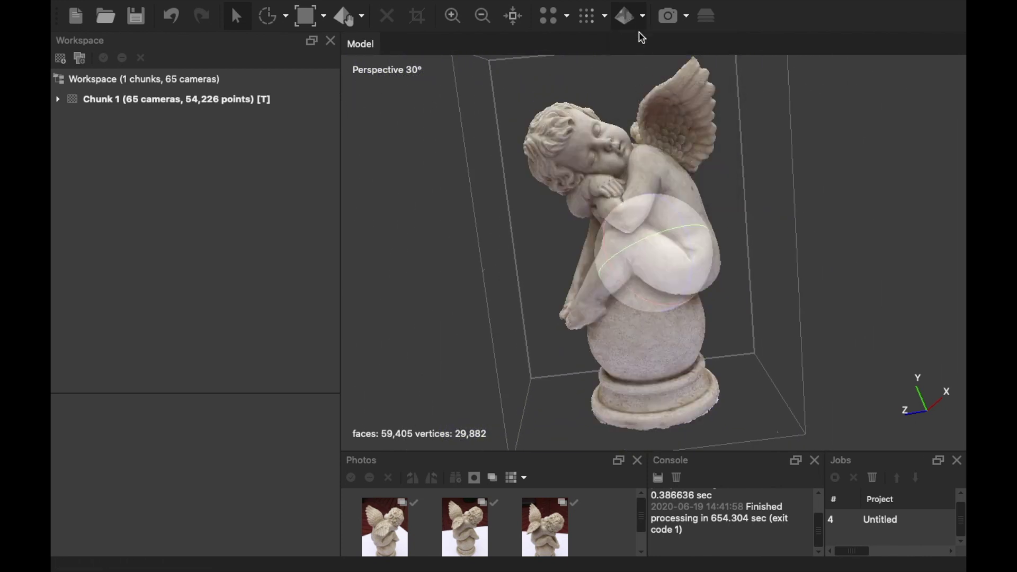
left_click(643, 17)
left_click(645, 19)
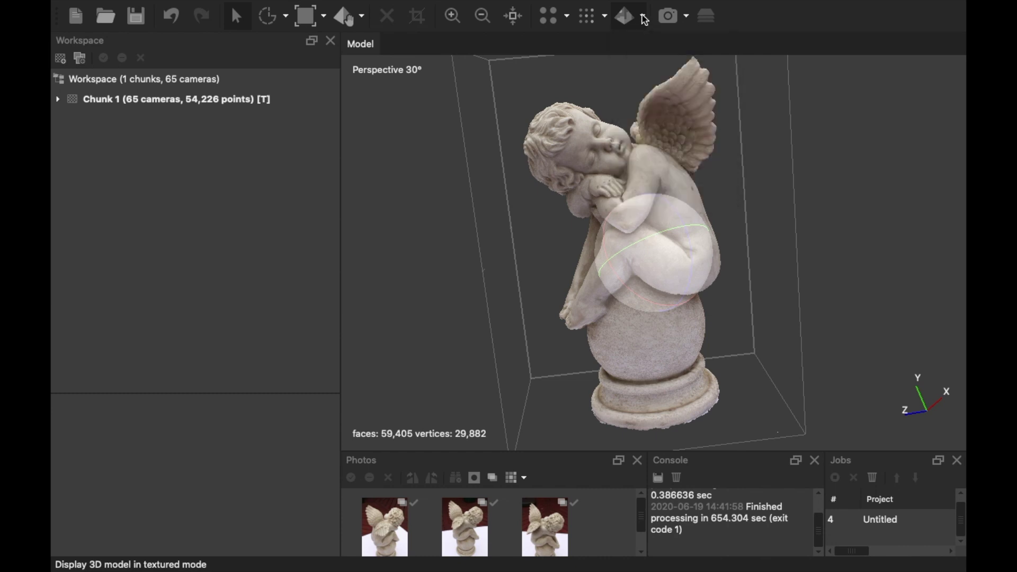
left_click_drag(622, 196, 632, 196)
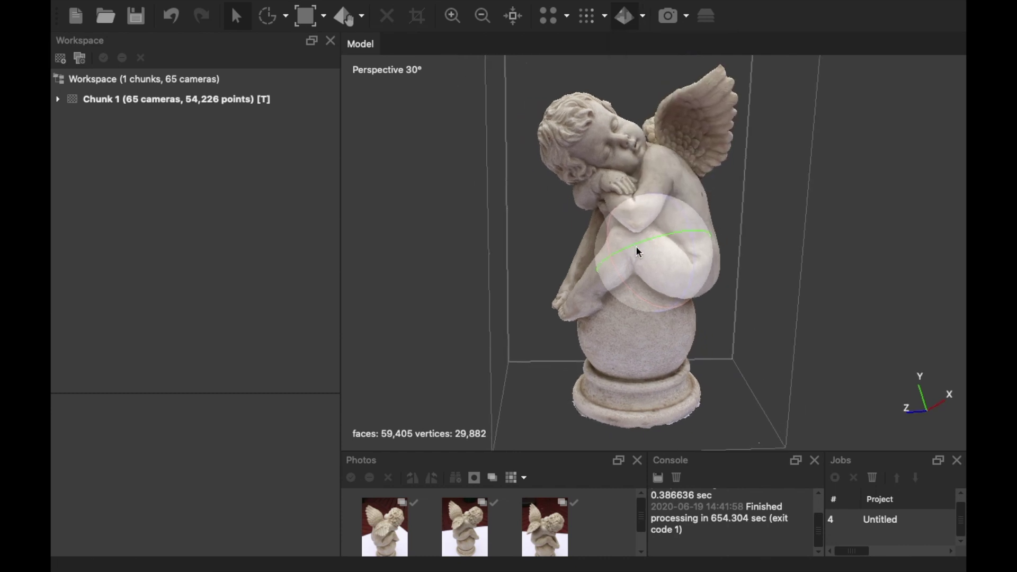
mouse_move(635, 241)
left_mouse_down()
mouse_move(649, 240)
mouse_move(632, 240)
left_mouse_up()
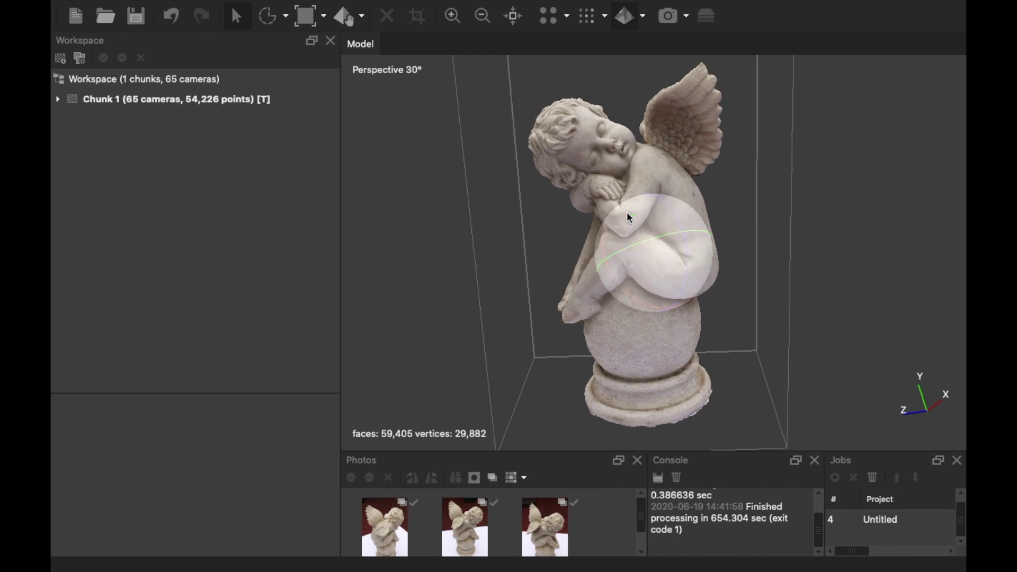
Zoom in to inspect the textured face and wing feathers, then reframe the whole statue
scroll(625, 166, "up", 5)
scroll(628, 239, "up", 6)
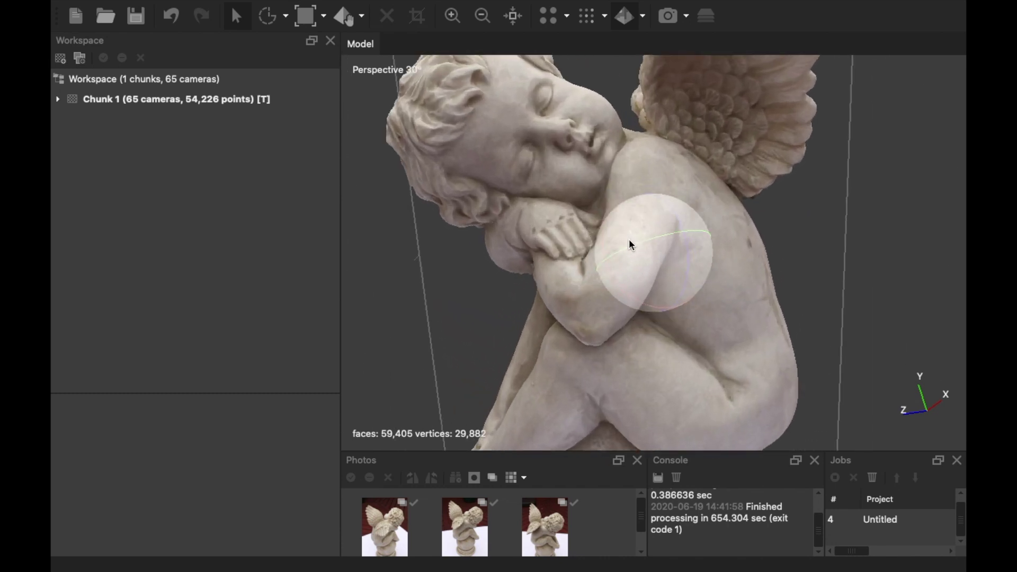
scroll(580, 211, "up", 4)
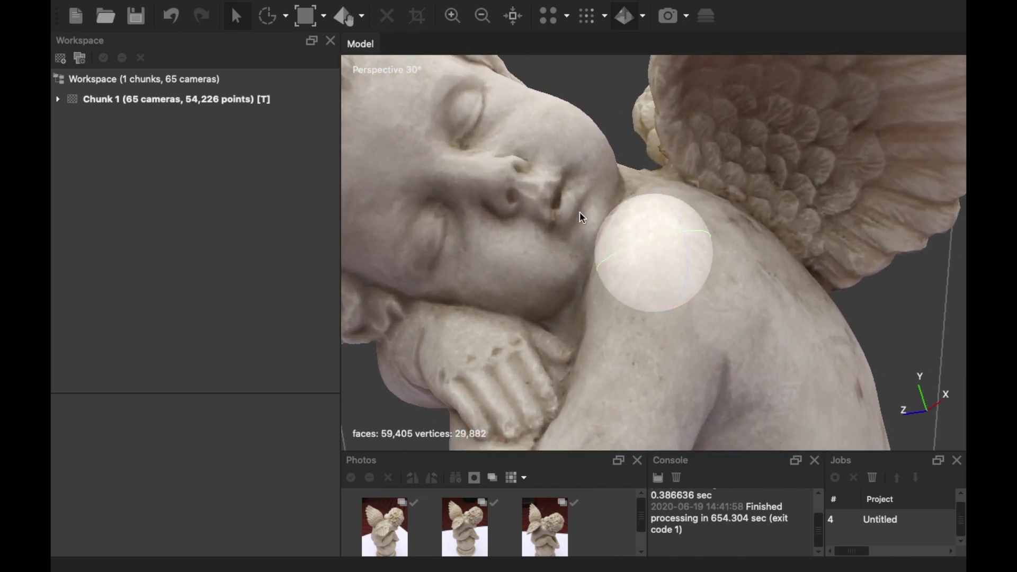
mouse_move(533, 213)
left_mouse_down()
mouse_move(606, 237)
mouse_move(523, 219)
mouse_move(540, 218)
left_mouse_up()
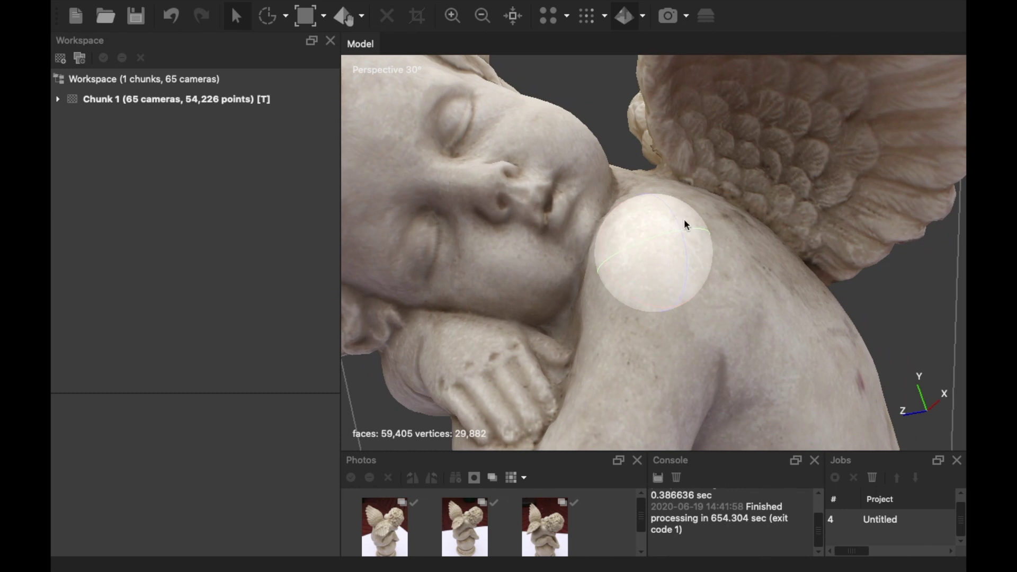
left_click_drag(763, 202, 758, 237)
scroll(758, 234, "down", 10)
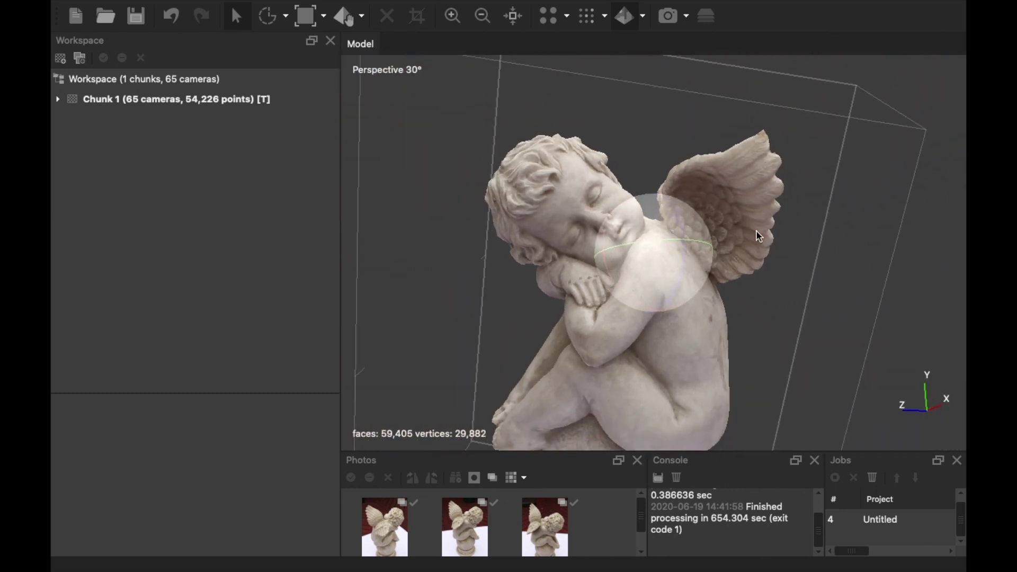
right_click_drag(667, 258, 678, 210)
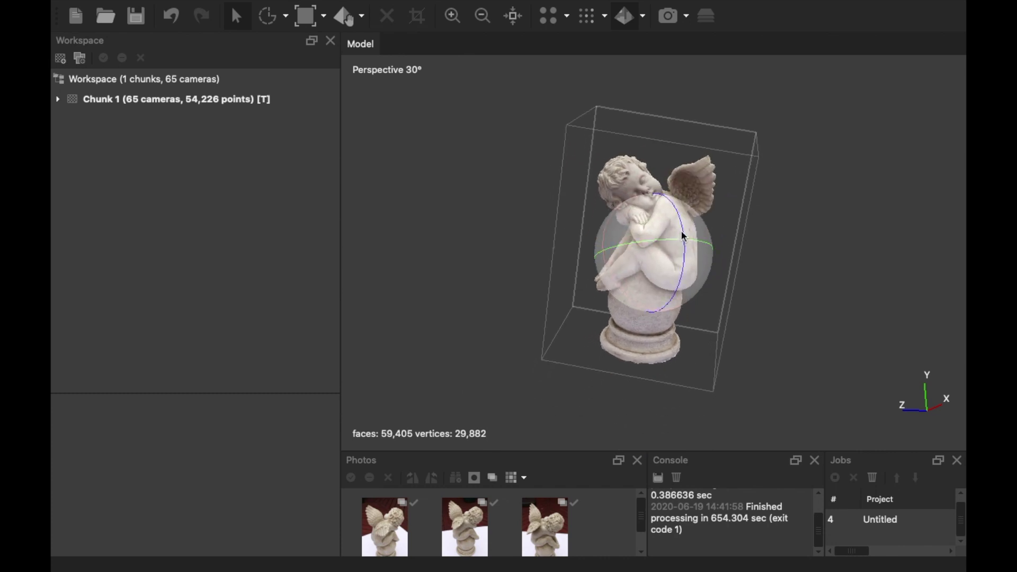
mouse_move(682, 233)
left_mouse_down()
mouse_move(679, 217)
mouse_move(682, 225)
left_mouse_up()
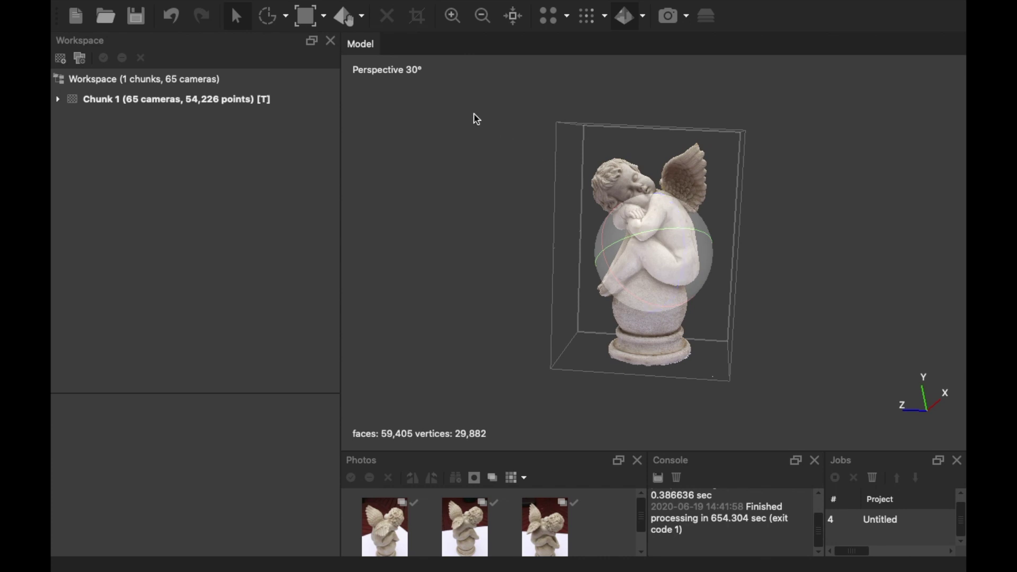
Close all mesh holes at 100% level, raising the mesh to 59,746 faces, and orbit to check
left_click(364, 17)
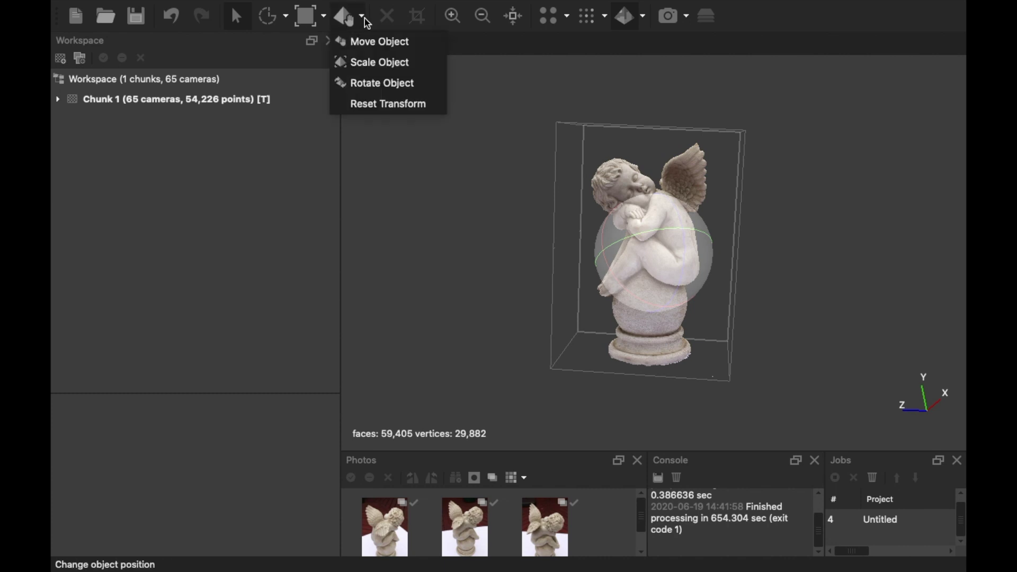
left_click(367, 19)
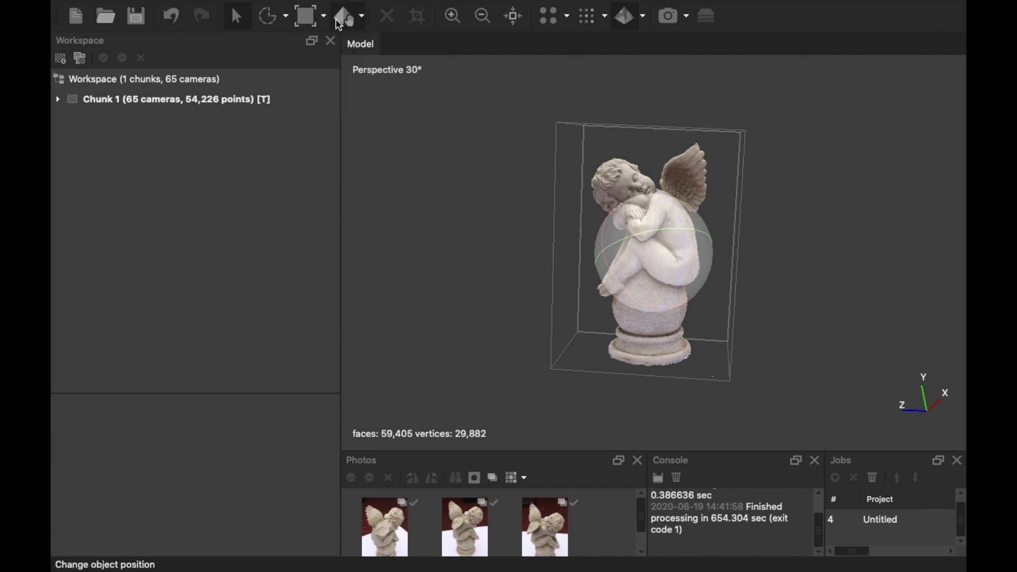
left_click(404, 8)
mouse_move(415, 55)
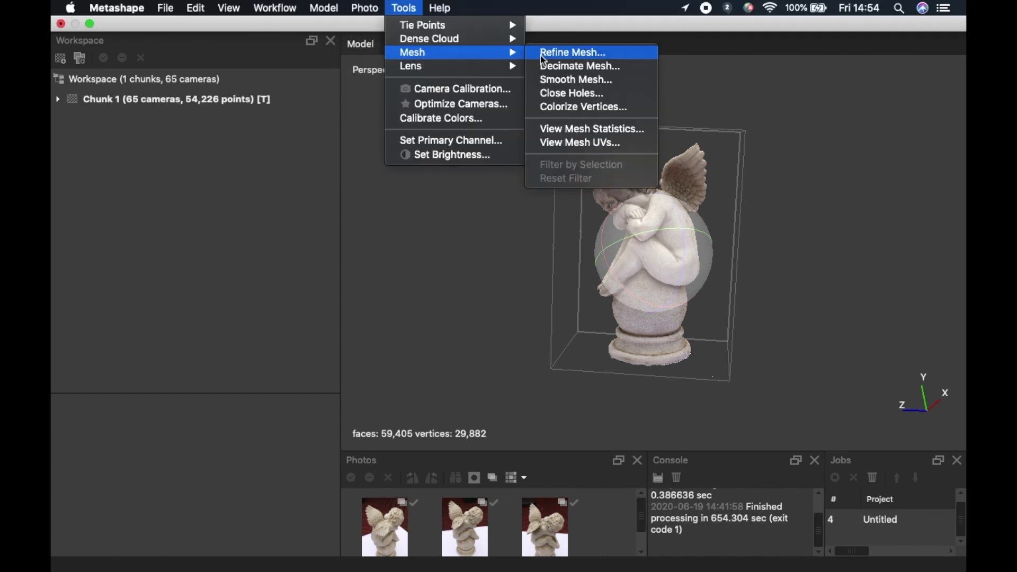
left_click(562, 95)
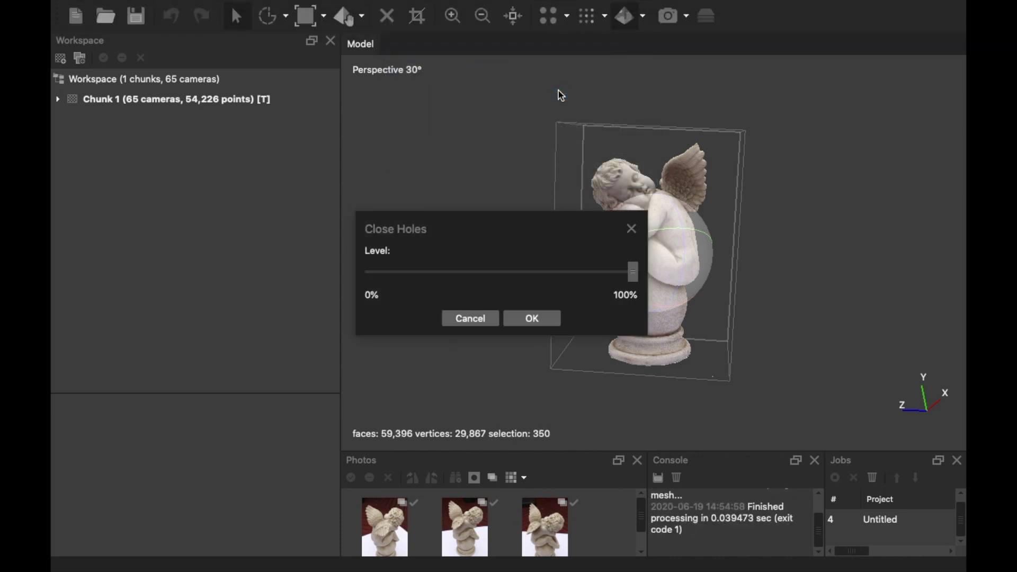
mouse_move(638, 274)
left_mouse_down()
mouse_move(471, 283)
mouse_move(656, 275)
left_mouse_up()
left_click(551, 319)
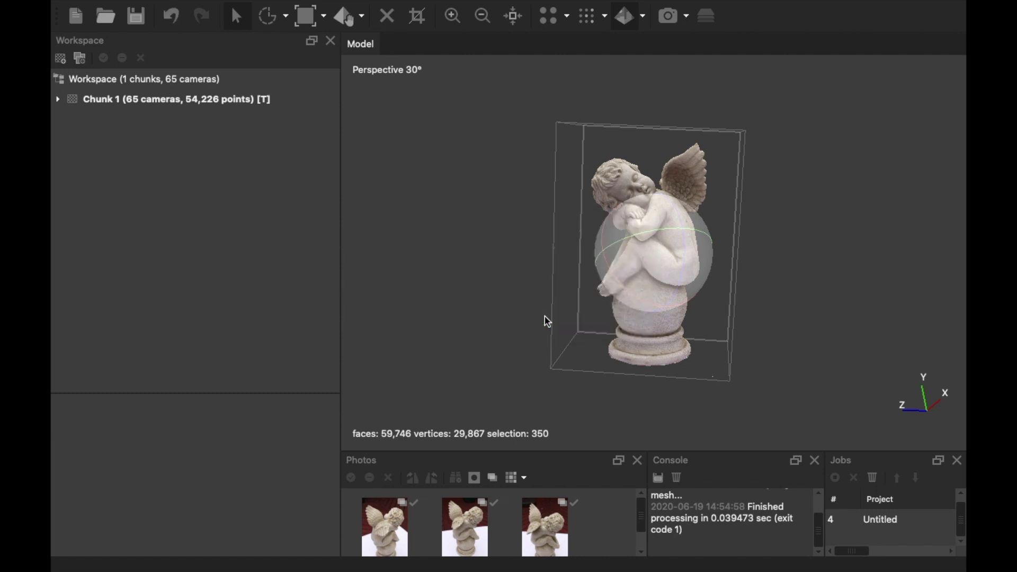
left_click_drag(613, 271, 646, 252)
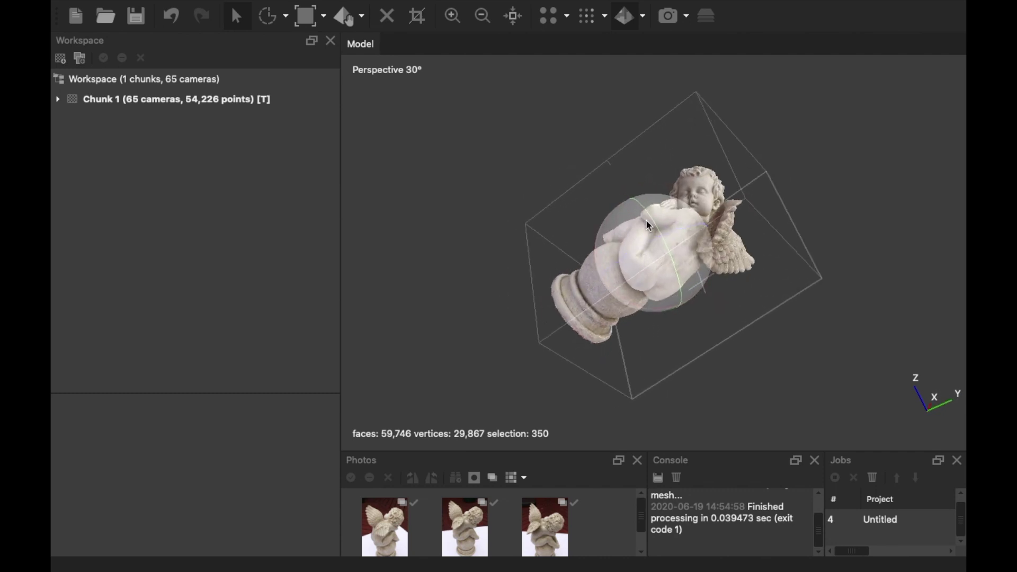
left_click_drag(666, 195, 613, 204)
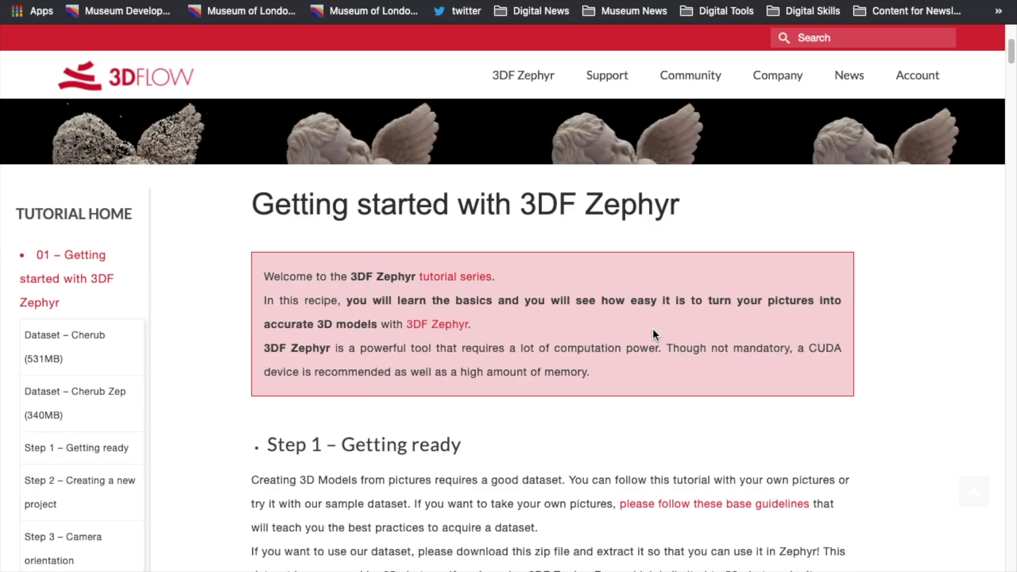
Scroll the 3DF Zephyr tutorial page down to Step 1's Cherub dataset (531MB) and .ZEP (340MB) downloads
scroll(653, 329, "down", 4)
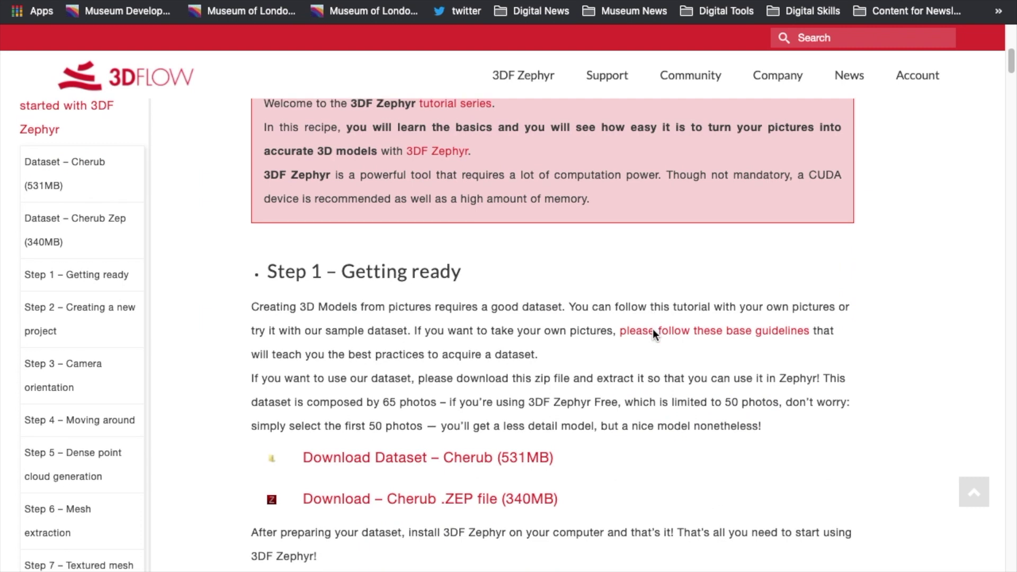
scroll(653, 329, "down", 3)
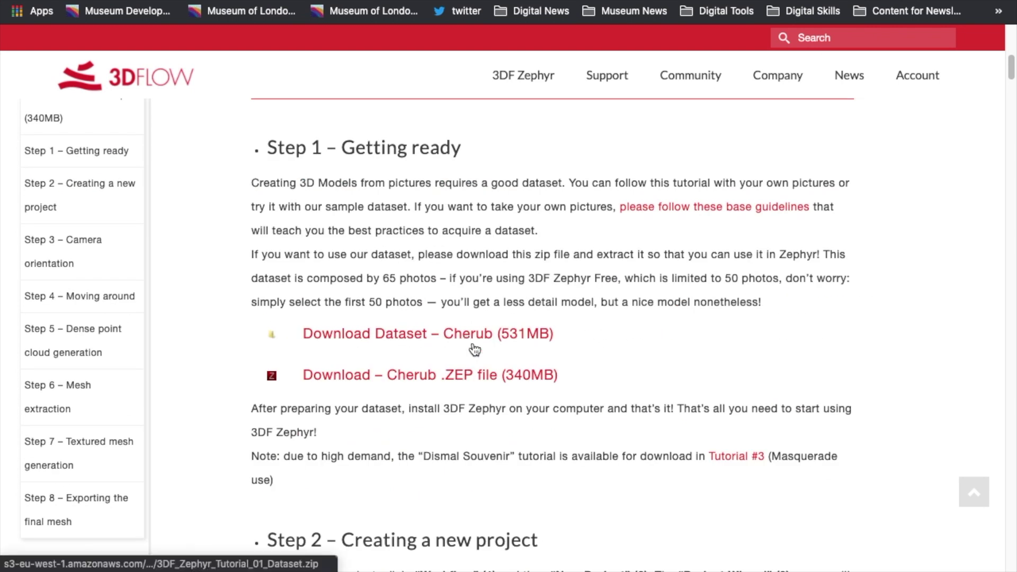